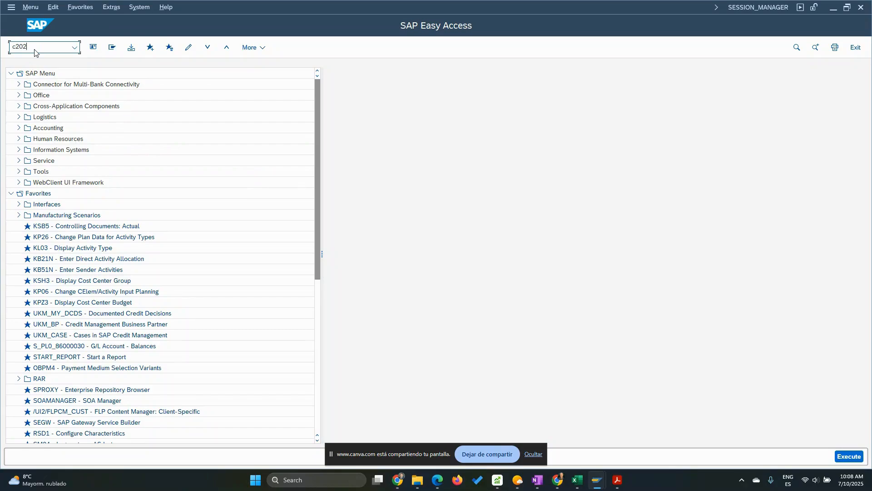
- Start transaction C202 and open the operations of recipe group 50000024, recipe 0, for editing
{"action": "key", "text": "Return"}
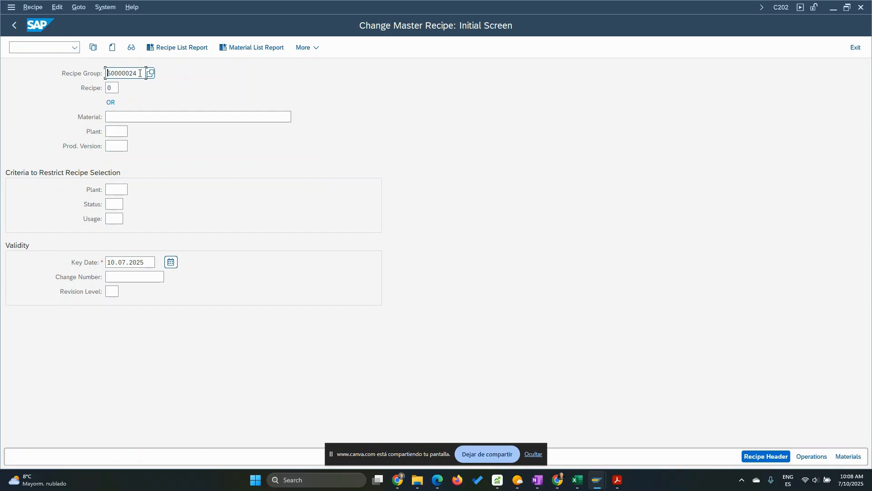
{"action": "left_click_drag", "start_coordinate": [144, 73], "coordinate": [83, 74]}
{"action": "key", "text": "Return"}
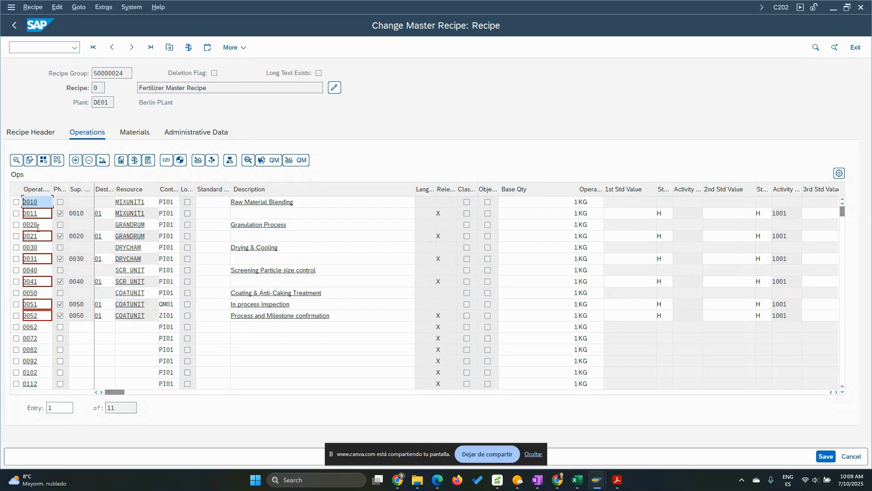
- Open the details of phase 0011 under Raw Material Blending and set its base quantity to 1000 KG
{"action": "left_click", "coordinate": [627, 213]}
{"action": "left_click", "coordinate": [728, 216]}
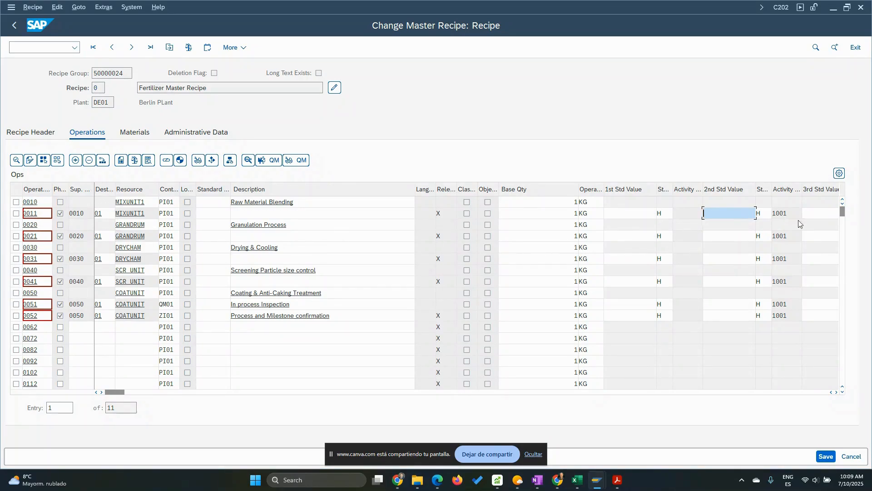
{"action": "left_click", "coordinate": [32, 214]}
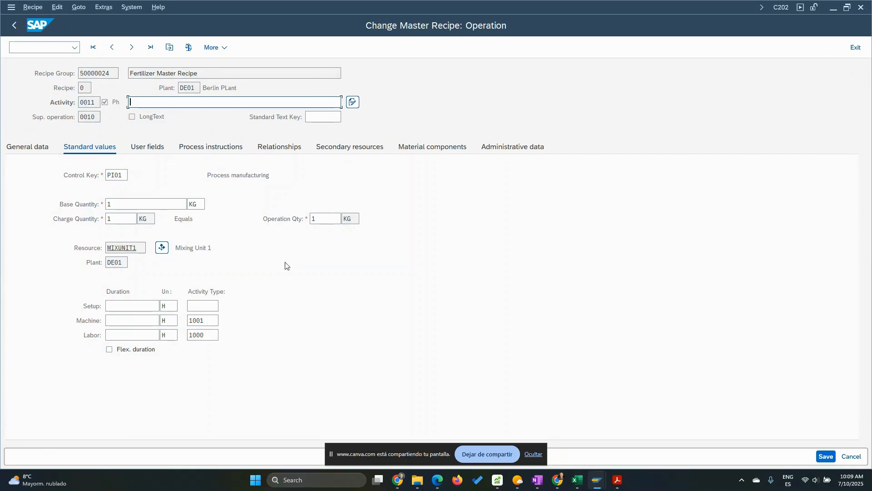
{"action": "left_click", "coordinate": [132, 319]}
{"action": "left_click", "coordinate": [119, 203]}
{"action": "type", "text": "000"}
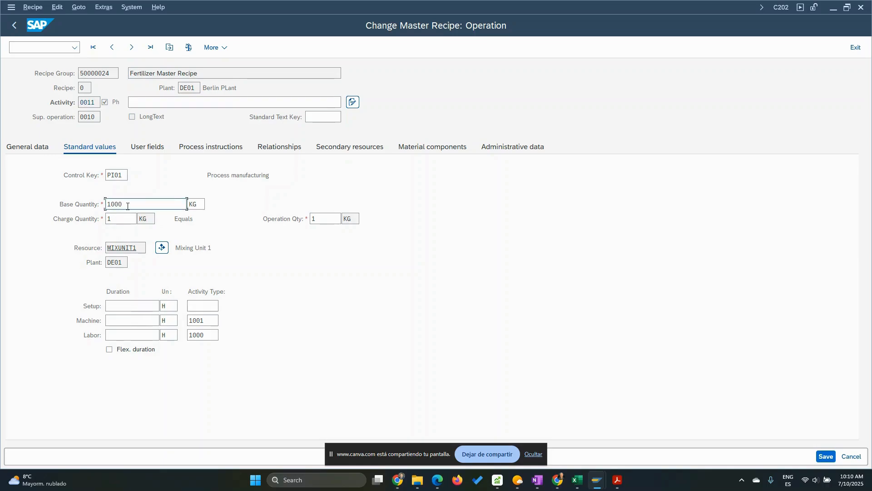
- Set the machine and labor durations of phase 0011 to 1 H each, return to the operations list and deselect the phase
{"action": "left_click", "coordinate": [145, 323]}
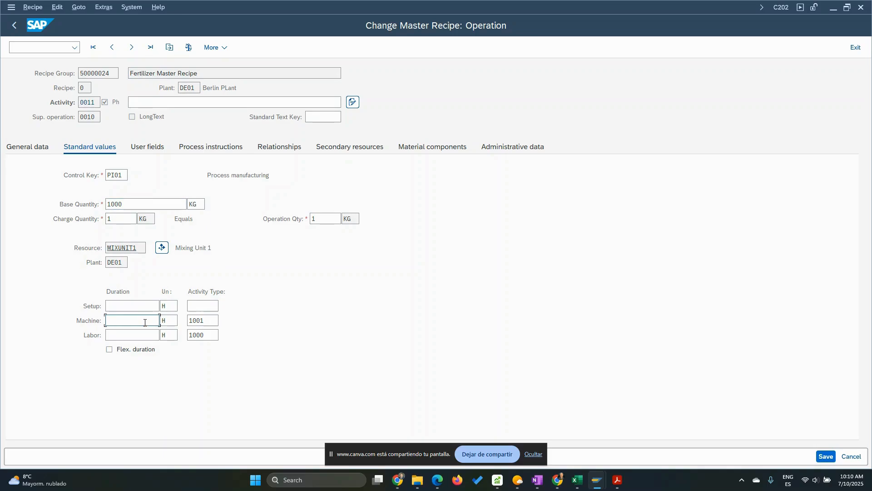
{"action": "type", "text": "1"}
{"action": "left_click", "coordinate": [115, 333]}
{"action": "type", "text": "1"}
{"action": "left_click", "coordinate": [130, 202]}
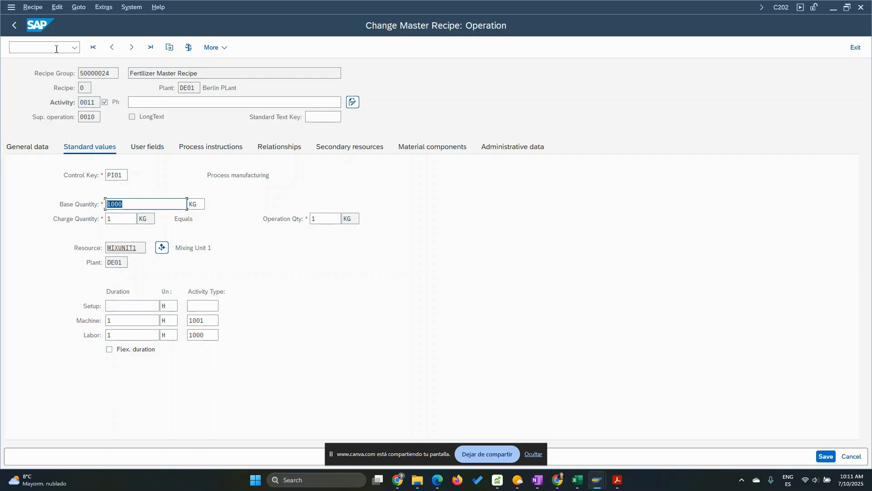
{"action": "left_click", "coordinate": [13, 26]}
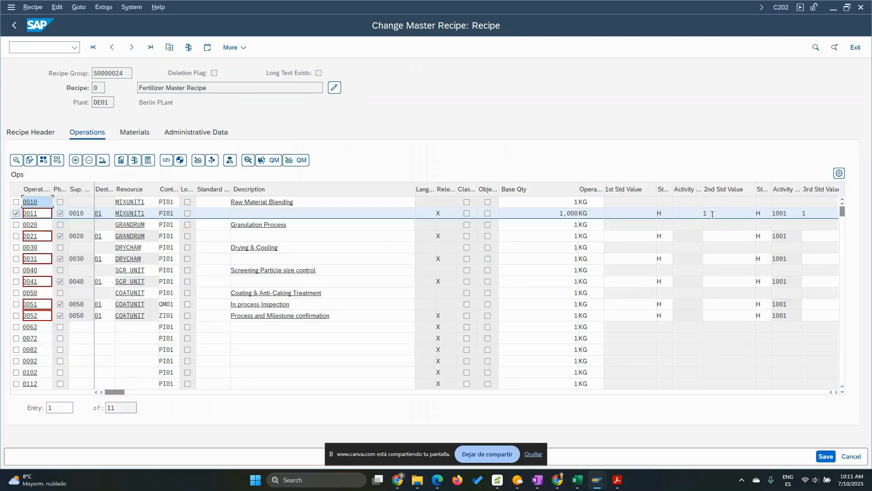
{"action": "left_click", "coordinate": [16, 213]}
- Open the details of phase 0021 under Granulation Process and set its base quantity to 1000 KG
{"action": "left_click", "coordinate": [16, 236]}
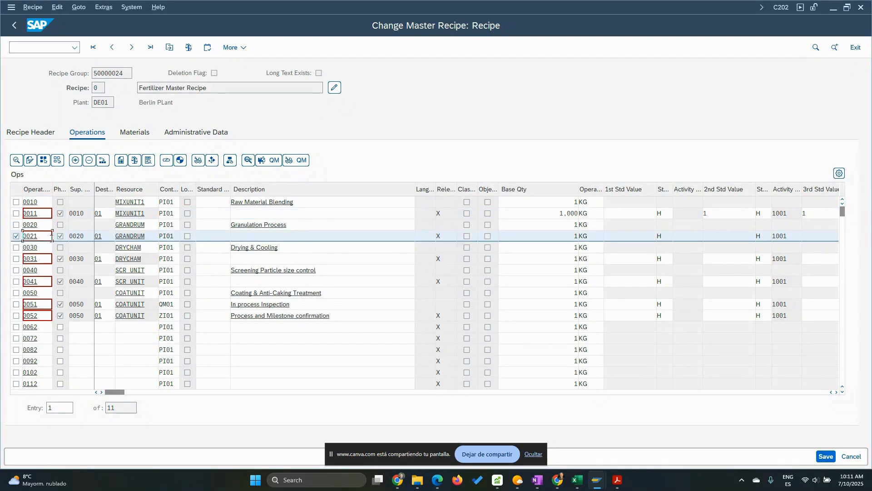
{"action": "left_click", "coordinate": [16, 236]}
{"action": "left_click", "coordinate": [16, 237]}
{"action": "left_click", "coordinate": [14, 161]}
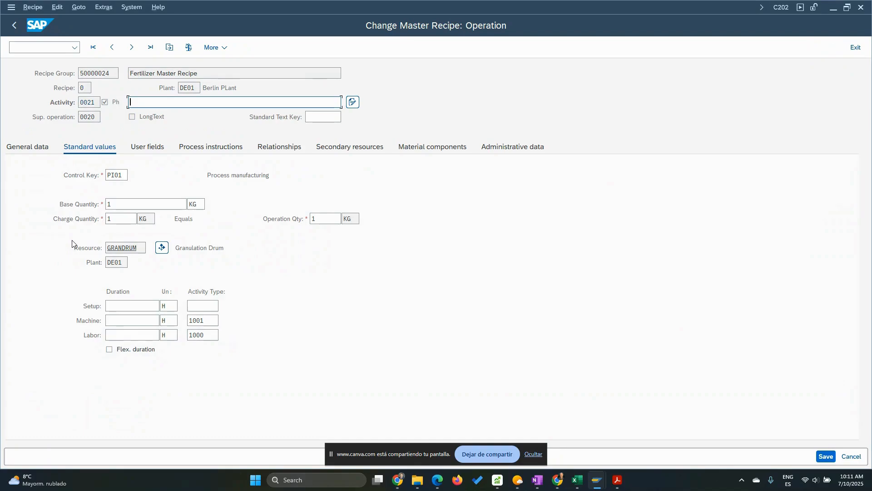
{"action": "left_click", "coordinate": [121, 204]}
{"action": "type", "text": "000"}
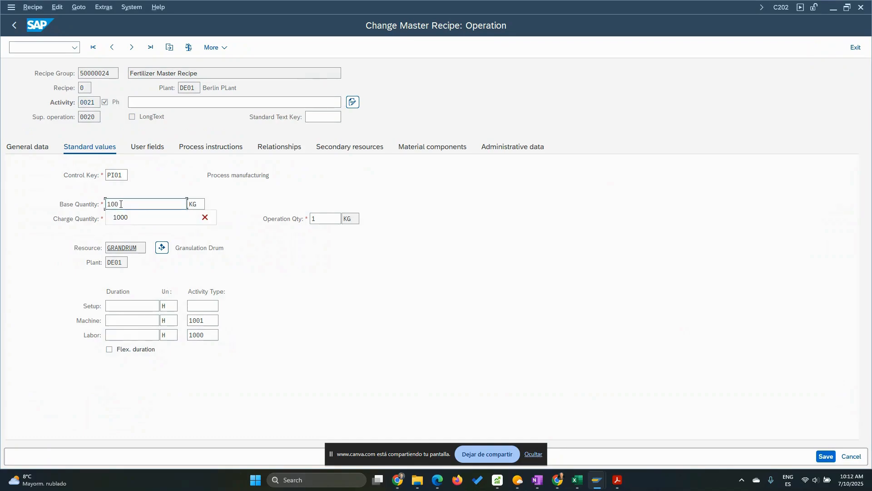
- Set phase 0021's machine duration to 2 H and labor duration to 1 H, return to the operations list and deselect the phase
{"action": "left_click", "coordinate": [152, 307]}
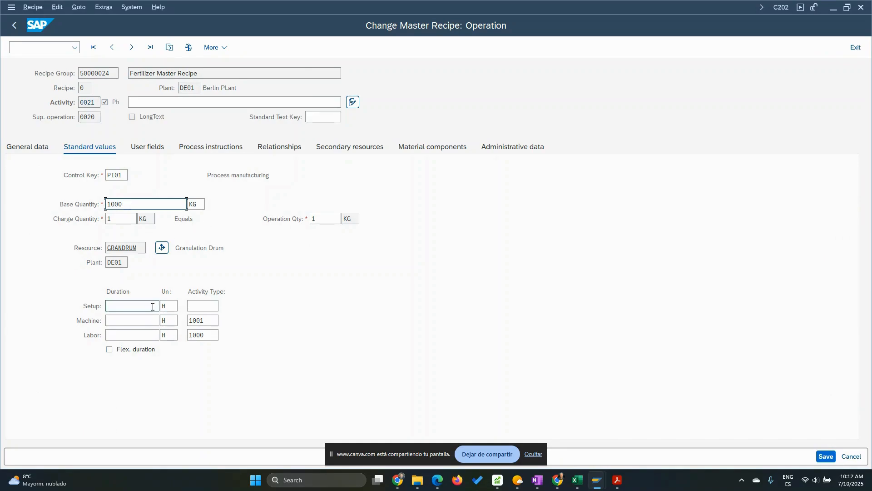
{"action": "left_click", "coordinate": [133, 320]}
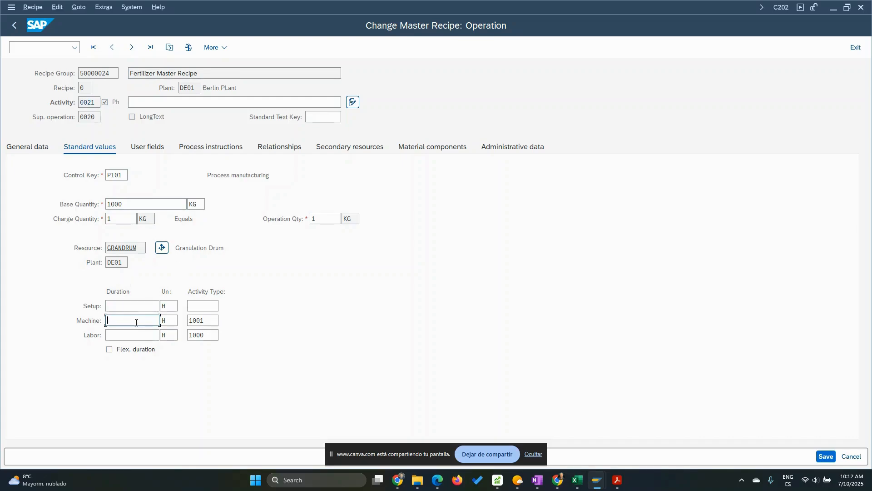
{"action": "type", "text": "2"}
{"action": "left_click", "coordinate": [122, 333]}
{"action": "type", "text": "1"}
{"action": "left_click", "coordinate": [13, 23]}
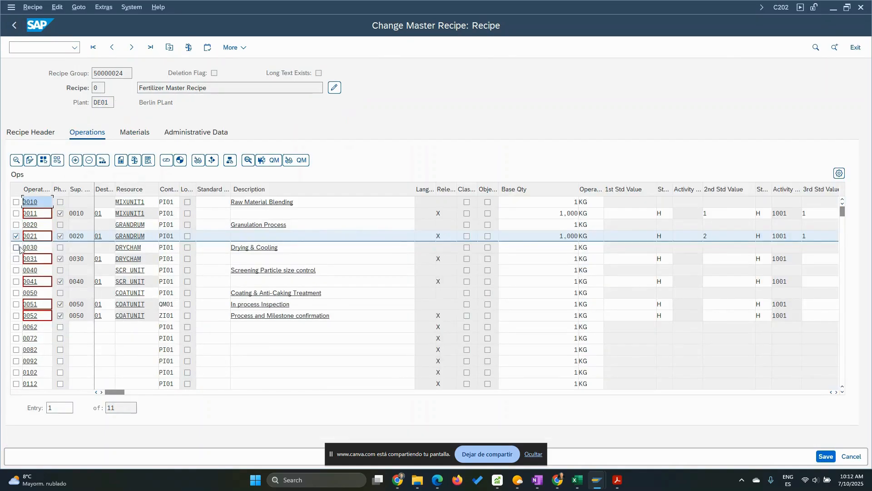
{"action": "left_click", "coordinate": [16, 238]}
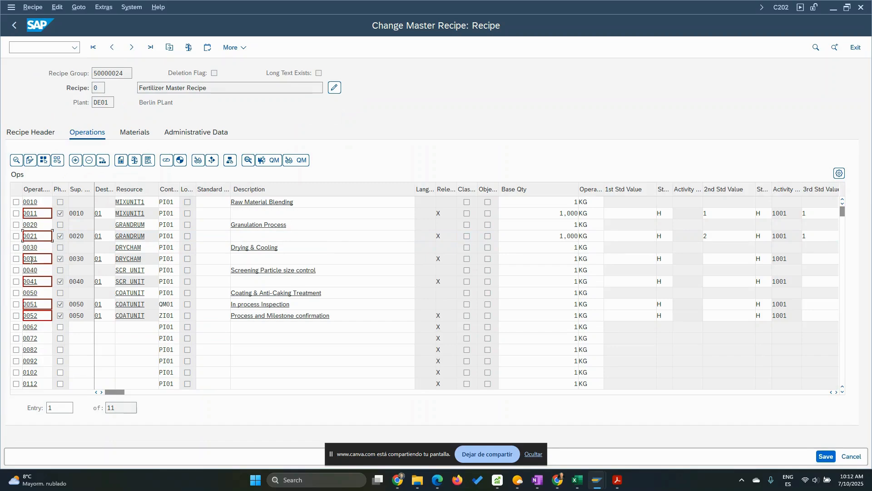
- In the operations list, set phase 0031's second standard value to 1 H and its third standard value to 0.5 H
{"action": "left_click", "coordinate": [744, 260]}
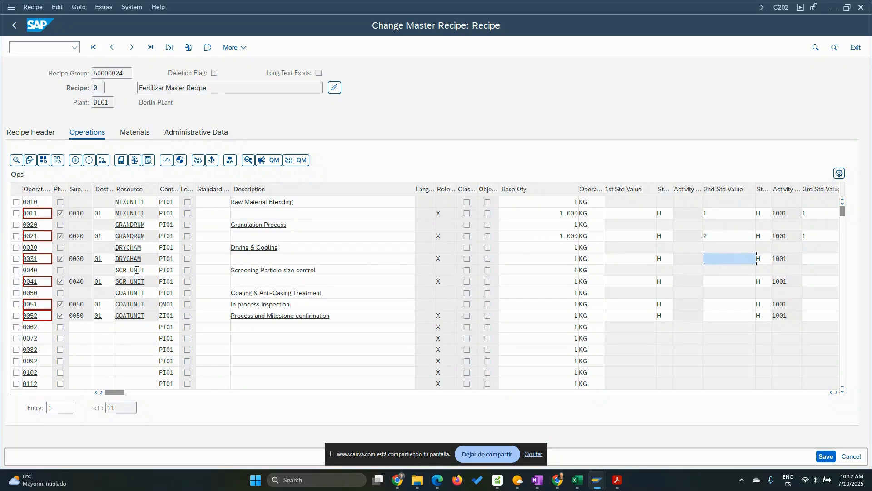
{"action": "type", "text": "1"}
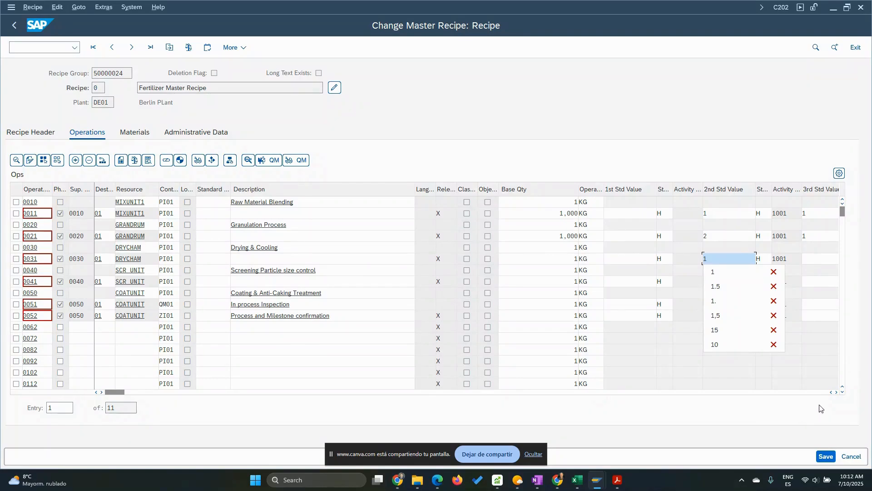
{"action": "left_click", "coordinate": [837, 392]}
{"action": "left_click", "coordinate": [837, 392]}
{"action": "left_click", "coordinate": [837, 392]}
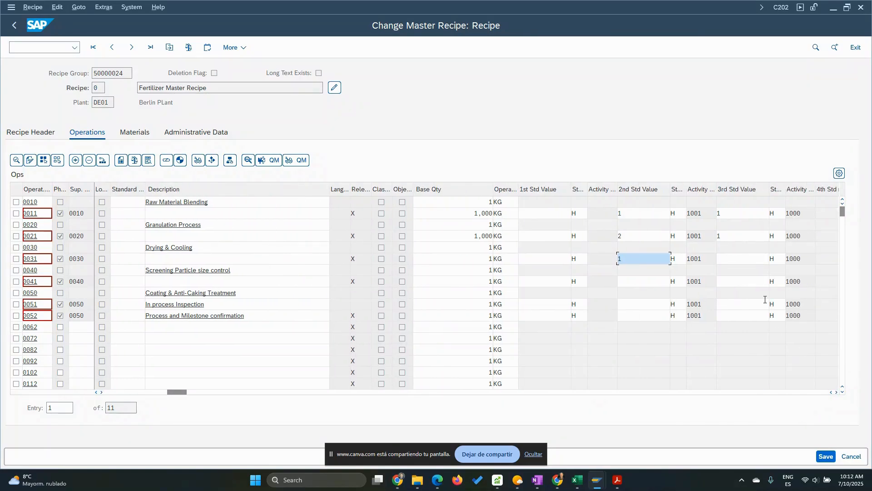
{"action": "left_click", "coordinate": [748, 258]}
{"action": "type", "text": "0"}
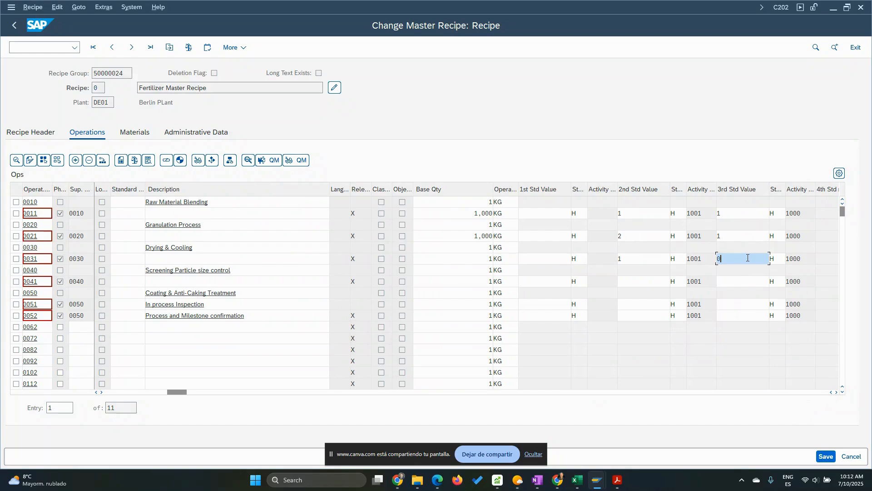
{"action": "type", "text": ".5"}
{"action": "left_click_drag", "start_coordinate": [732, 259], "coordinate": [717, 259]}
- Set the base quantity of the Drying & Cooling phase 0031 to 1000 KG
{"action": "left_click", "coordinate": [641, 283]}
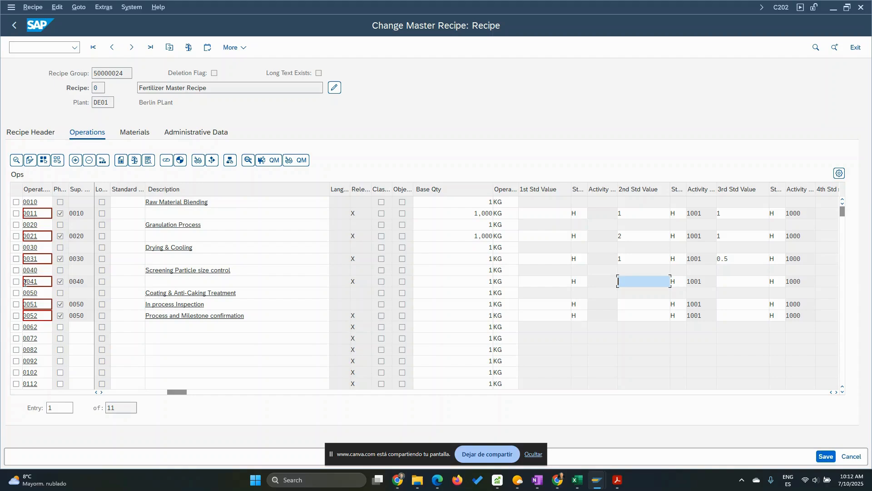
{"action": "left_click", "coordinate": [492, 260]}
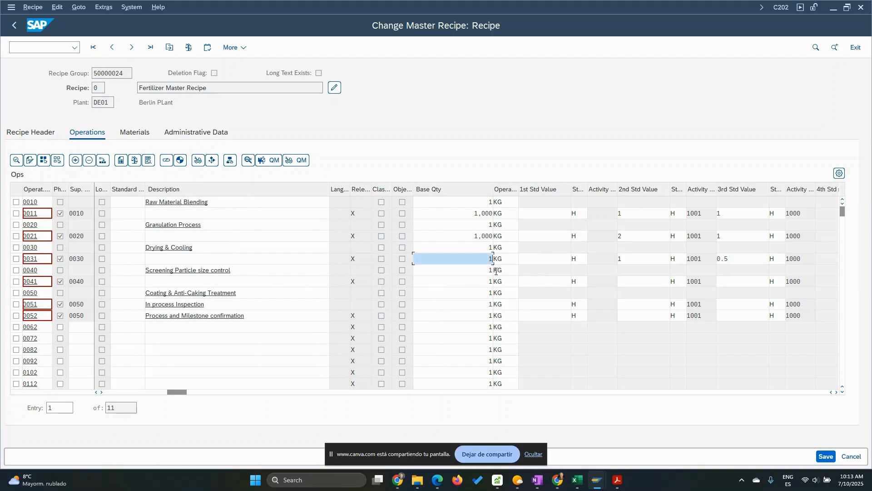
{"action": "type", "text": "000"}
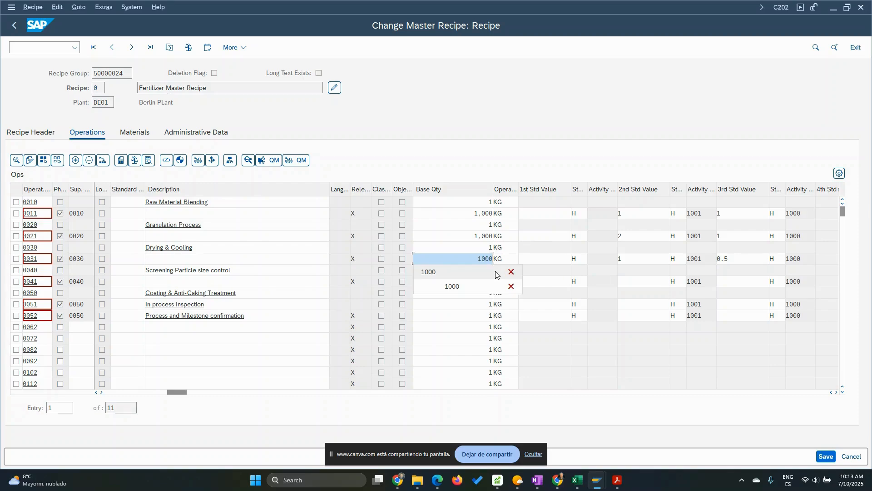
{"action": "left_click", "coordinate": [557, 358]}
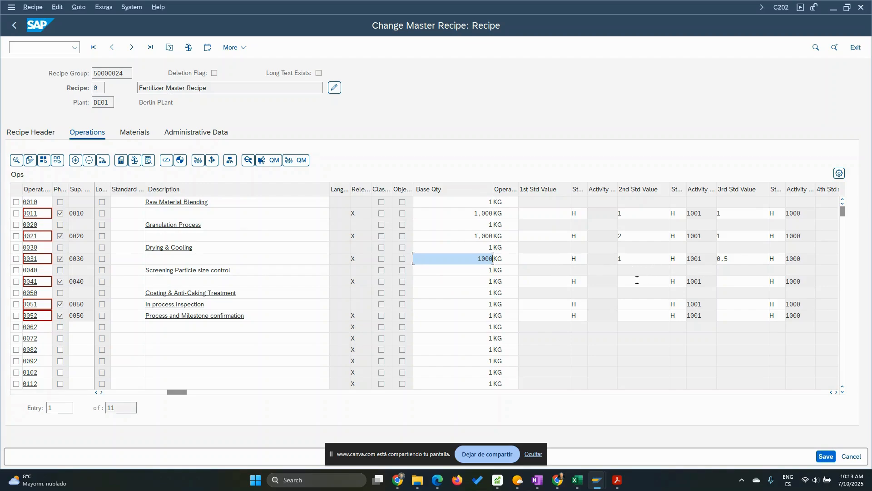
- Set phase 0041's second and third standard values to 1 H each and its base quantity to 1000 KG
{"action": "left_click", "coordinate": [636, 281]}
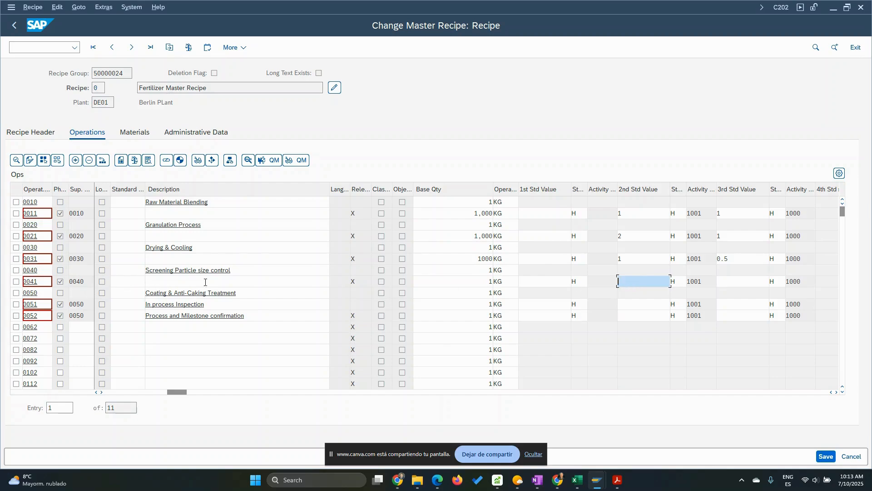
{"action": "type", "text": "1"}
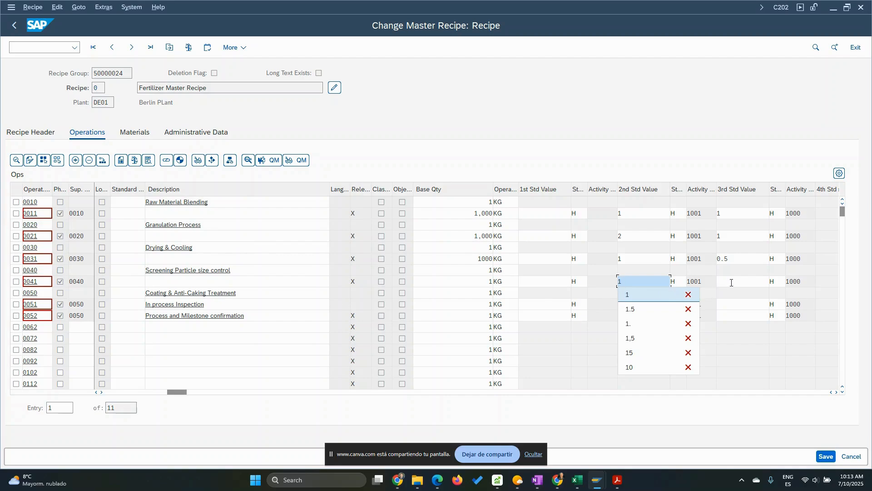
{"action": "left_click", "coordinate": [738, 282]}
{"action": "type", "text": "1"}
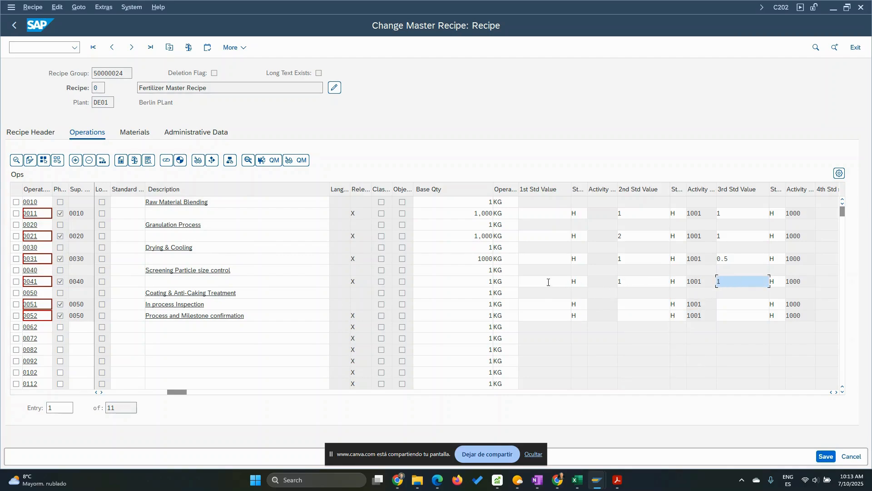
{"action": "left_click", "coordinate": [489, 281]}
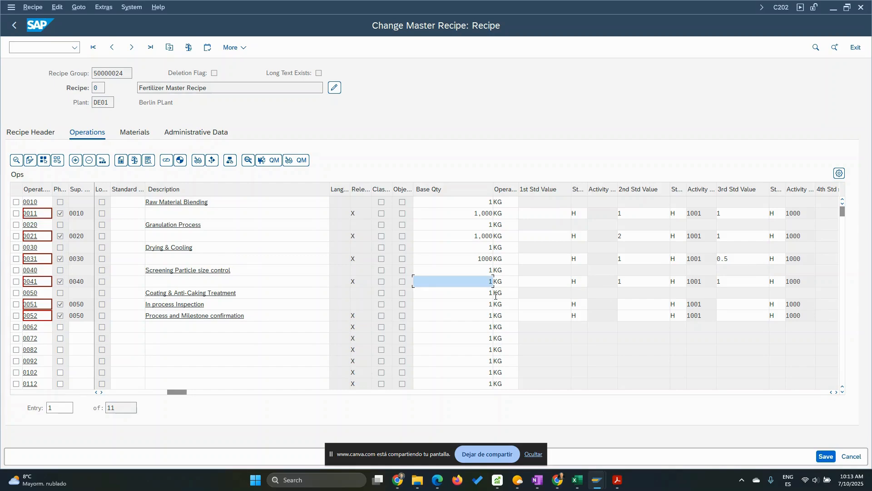
{"action": "type", "text": "000"}
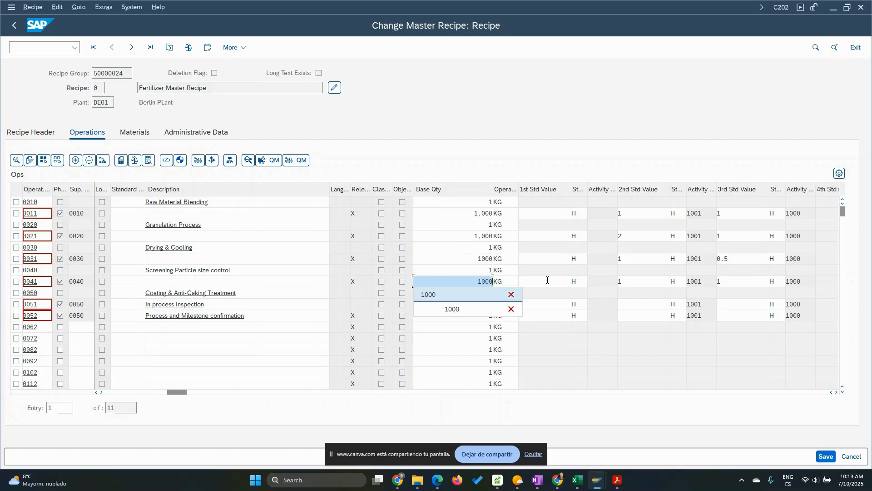
{"action": "left_click", "coordinate": [548, 280]}
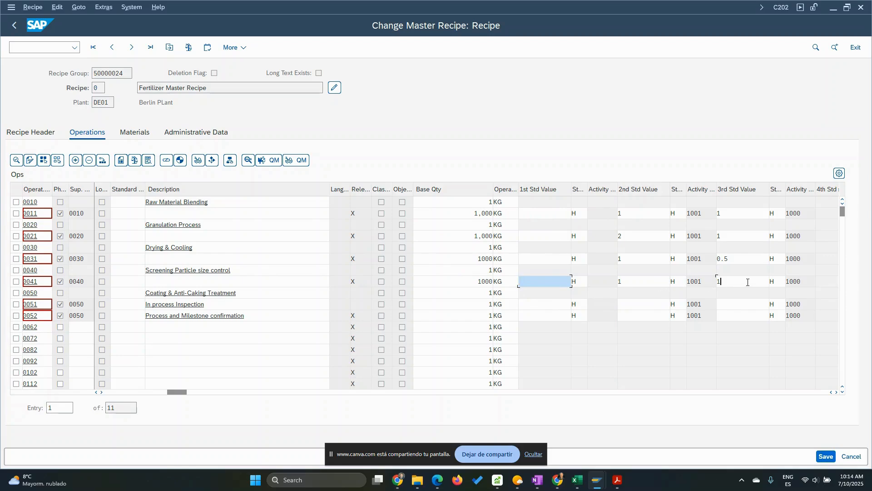
{"action": "left_click", "coordinate": [630, 282]}
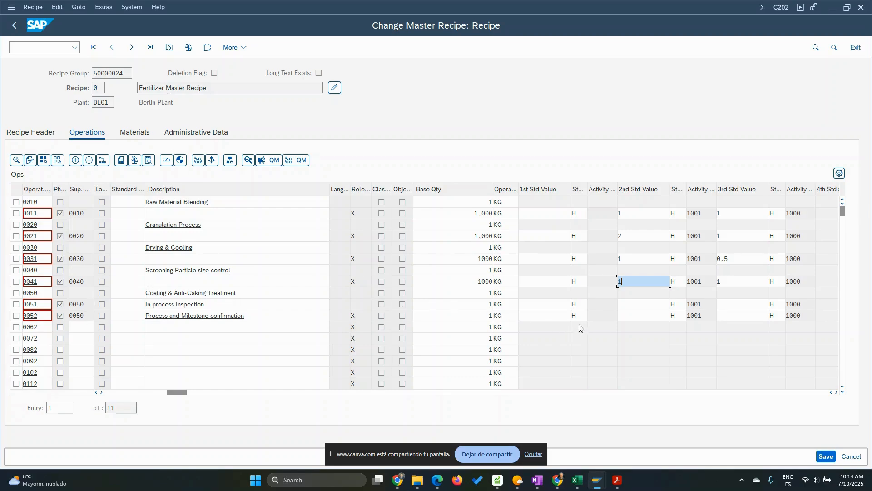
- Set the second and third standard values of phase 0052, Process and Milestone confirmation, to 1 H each
{"action": "left_click", "coordinate": [619, 316]}
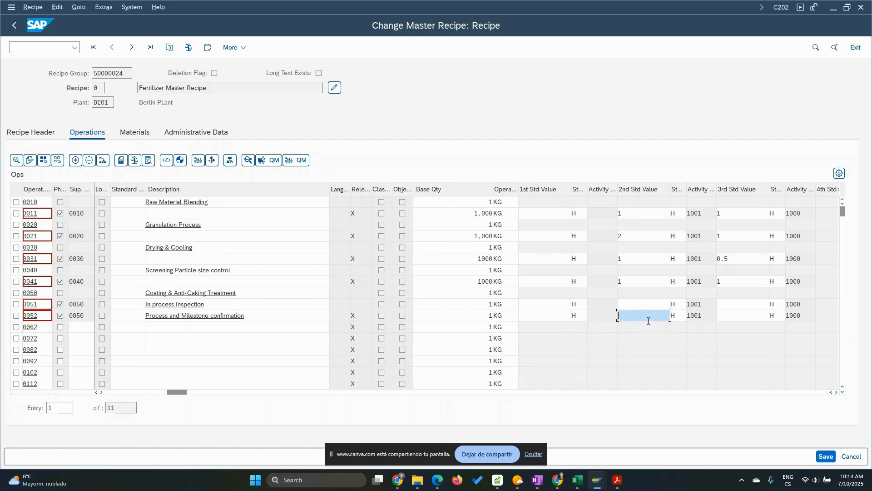
{"action": "type", "text": "1"}
{"action": "left_click", "coordinate": [742, 318]}
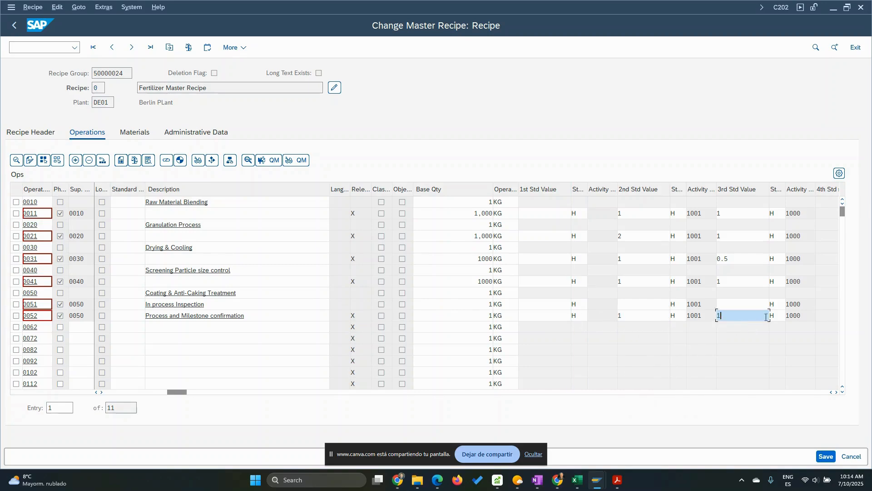
{"action": "type", "text": "1"}
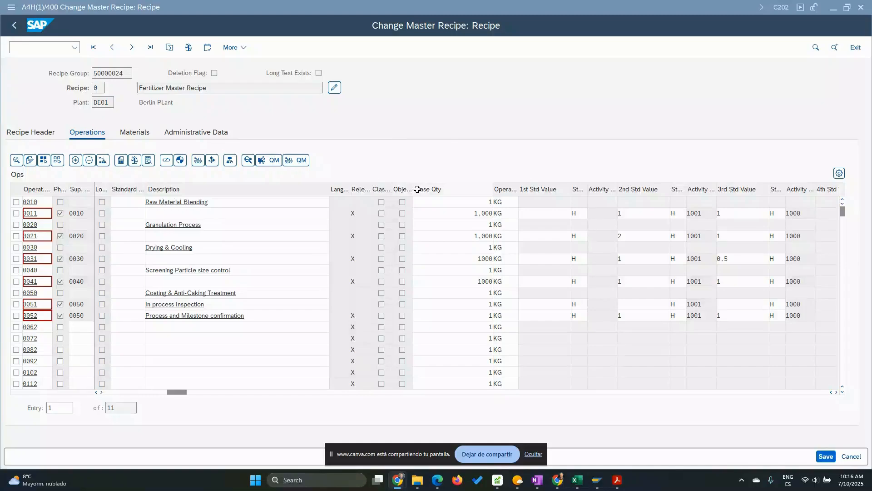
- Open the material assignments from the recipe header and enter NPK151515 as the material in the first row
{"action": "left_click", "coordinate": [34, 134]}
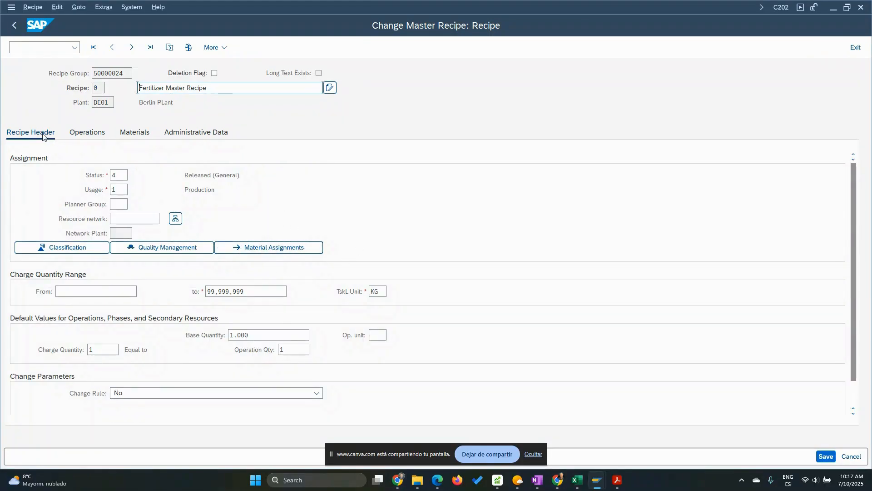
{"action": "left_click", "coordinate": [270, 251]}
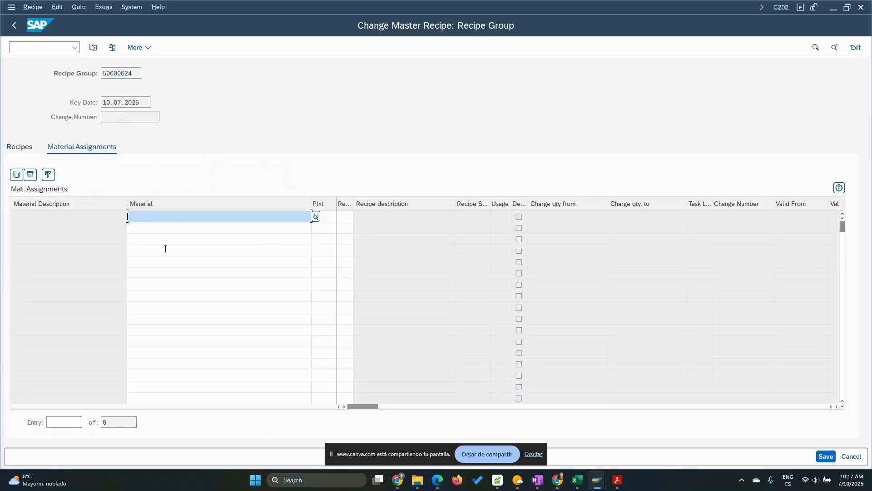
{"action": "left_click", "coordinate": [163, 223]}
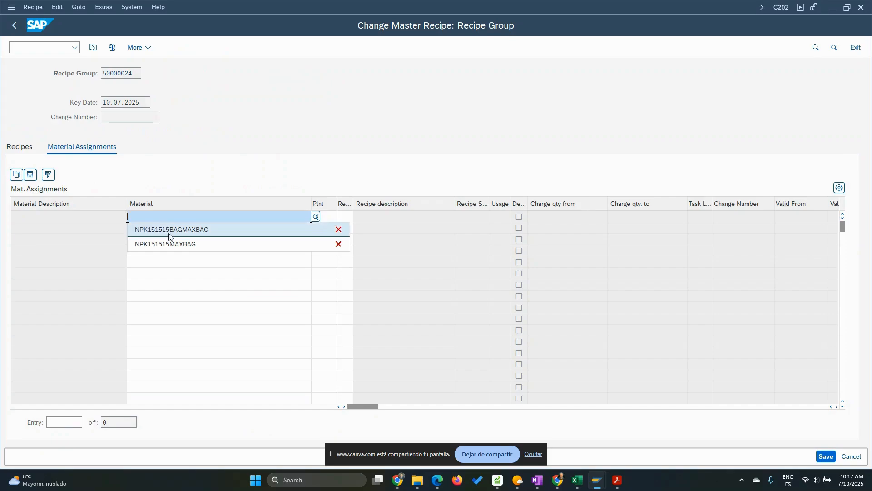
{"action": "left_click", "coordinate": [170, 244]}
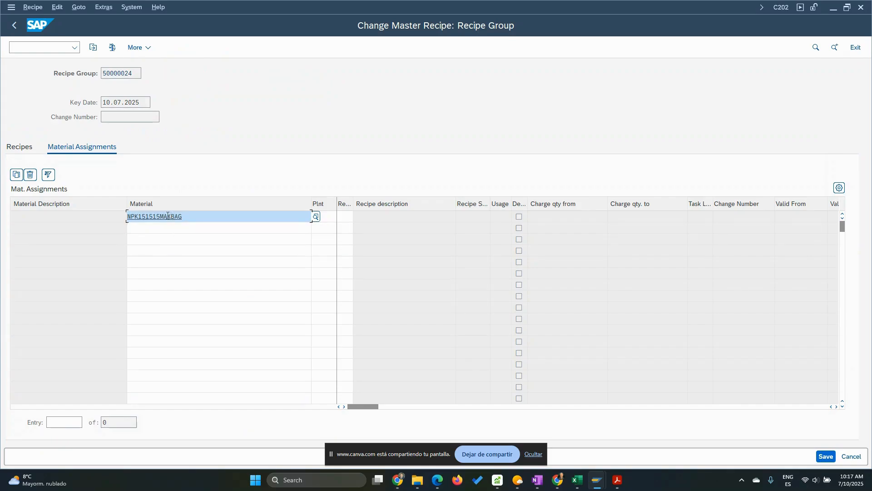
{"action": "left_click_drag", "start_coordinate": [166, 216], "coordinate": [193, 212]}
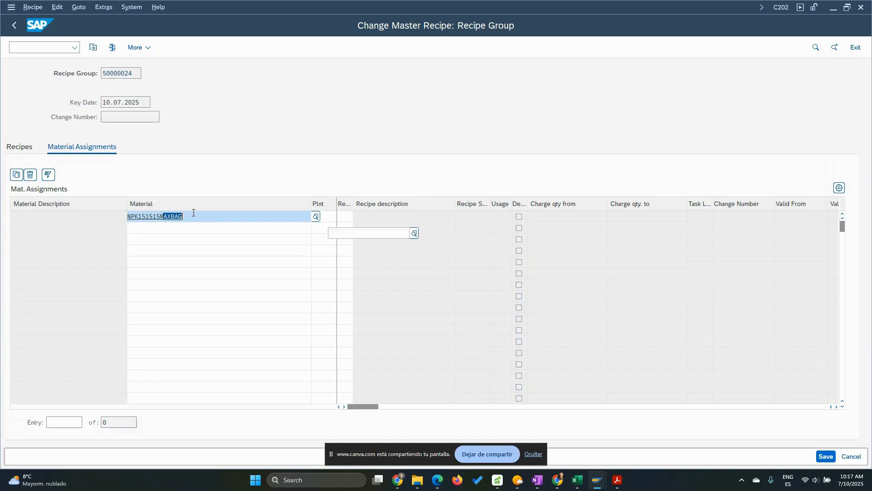
{"action": "key", "text": "BackSpace"}
{"action": "left_click", "coordinate": [202, 180]}
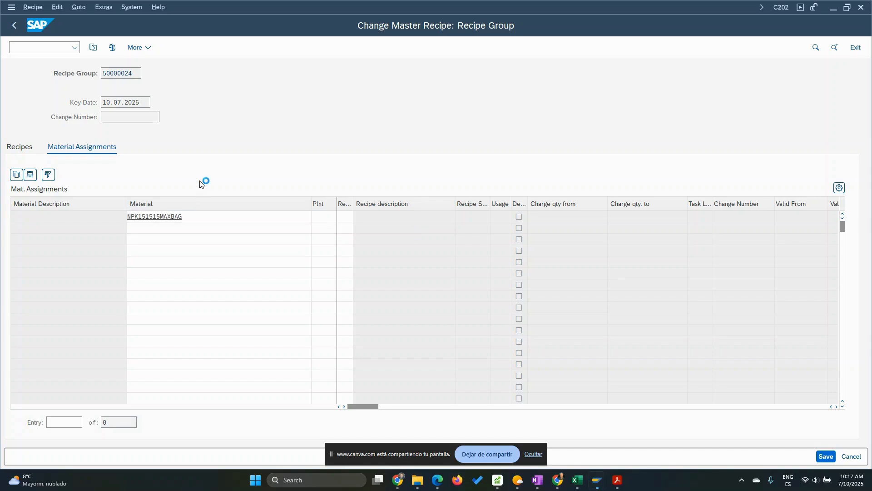
{"action": "left_click", "coordinate": [200, 216]}
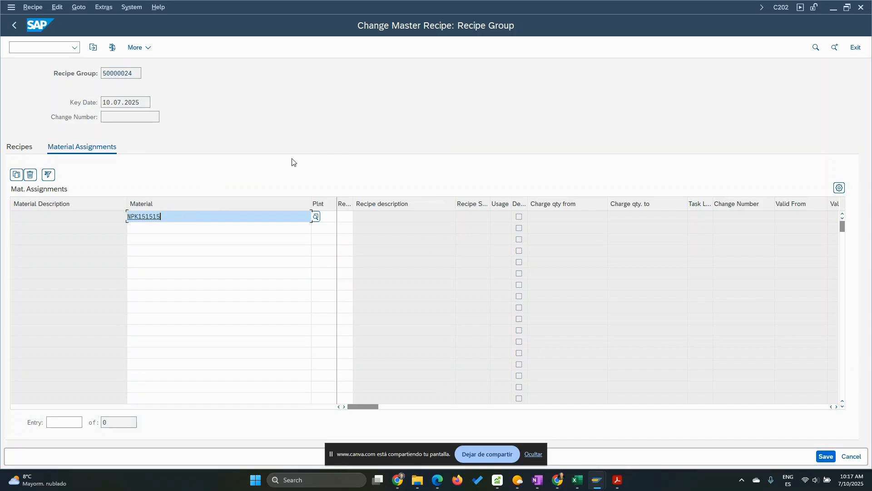
- Assign material NPK151515 to recipe 0 in plant DE01
{"action": "left_click", "coordinate": [326, 218]}
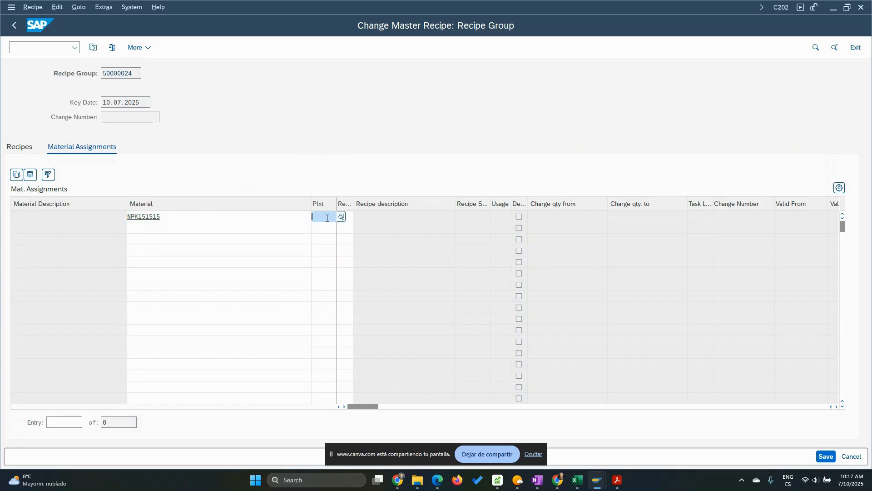
{"action": "type", "text": "DE01"}
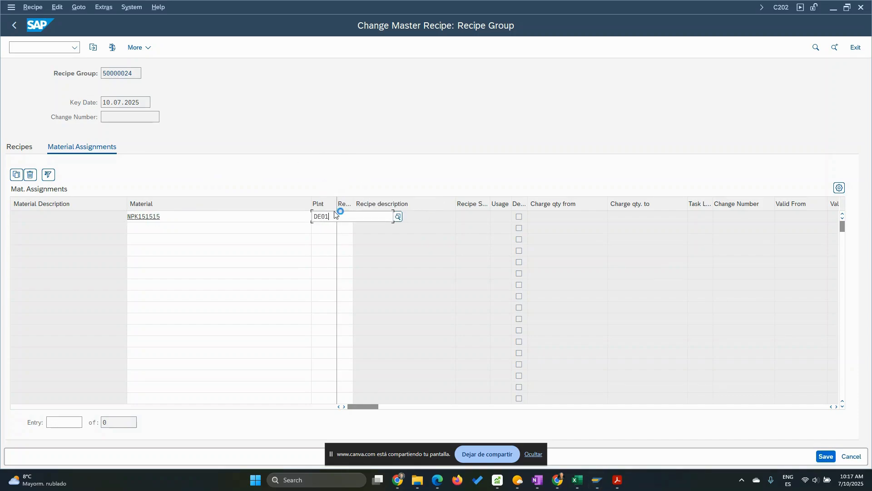
{"action": "key", "text": "Return"}
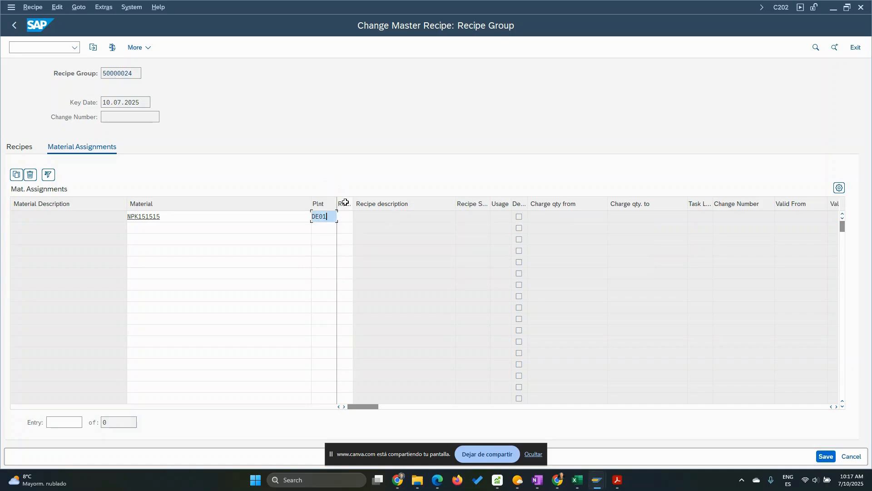
{"action": "left_click", "coordinate": [344, 217]}
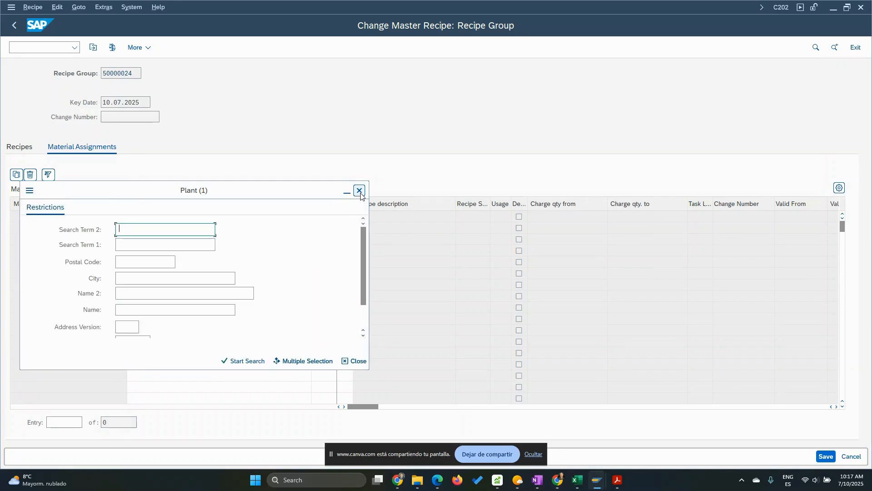
{"action": "left_click", "coordinate": [360, 190]}
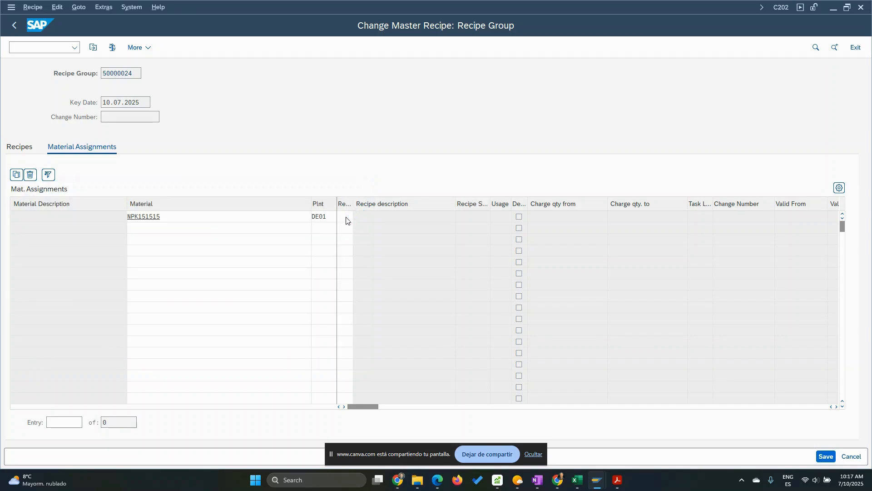
{"action": "left_click", "coordinate": [351, 217]}
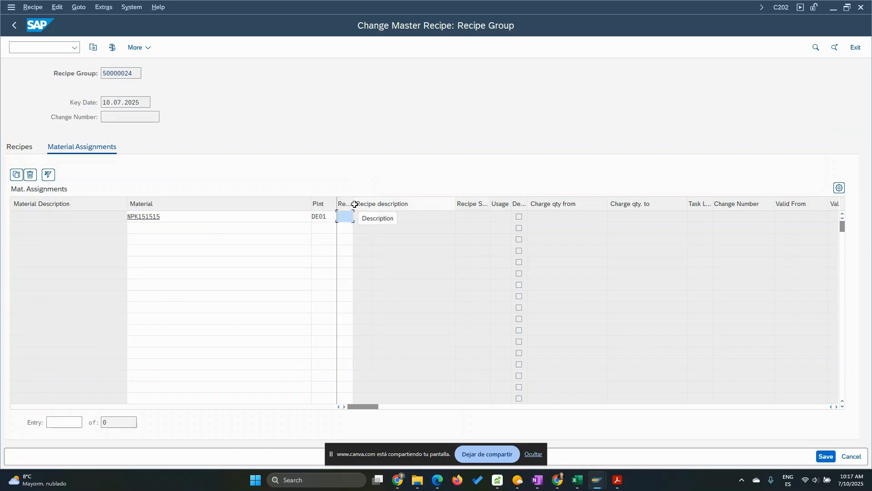
{"action": "left_click_drag", "start_coordinate": [353, 203], "coordinate": [371, 203]}
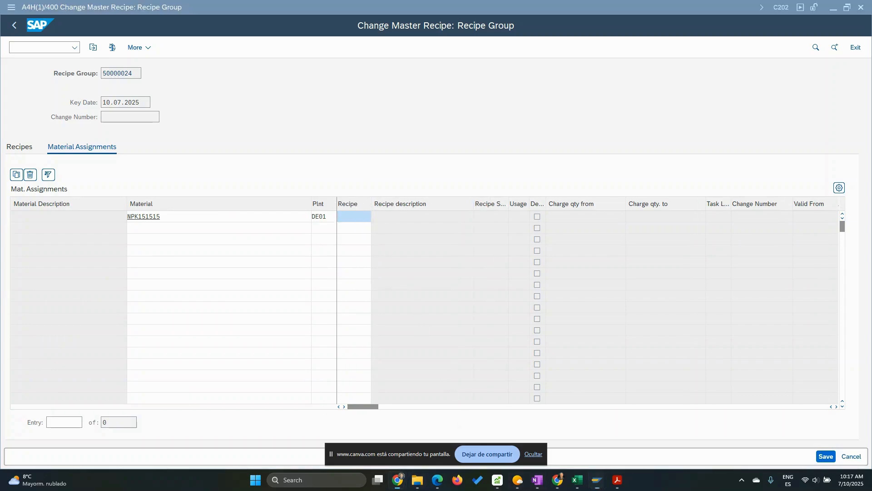
{"action": "left_click", "coordinate": [355, 220]}
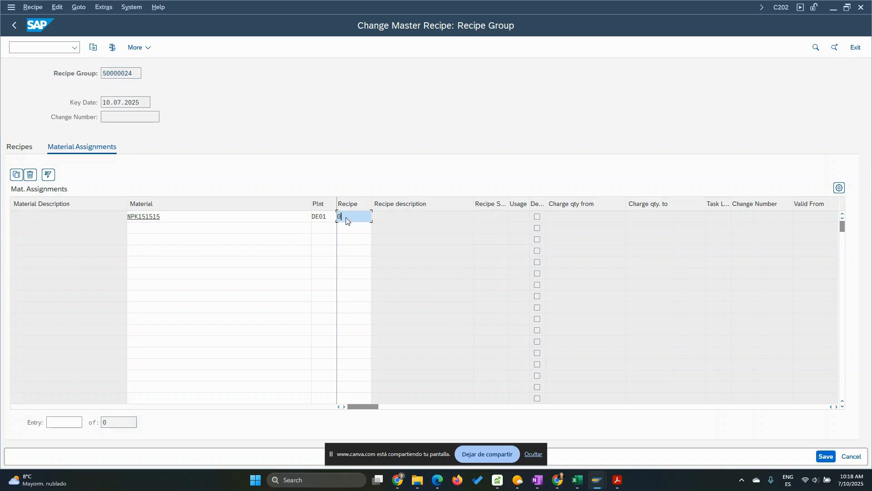
{"action": "key", "text": "Return"}
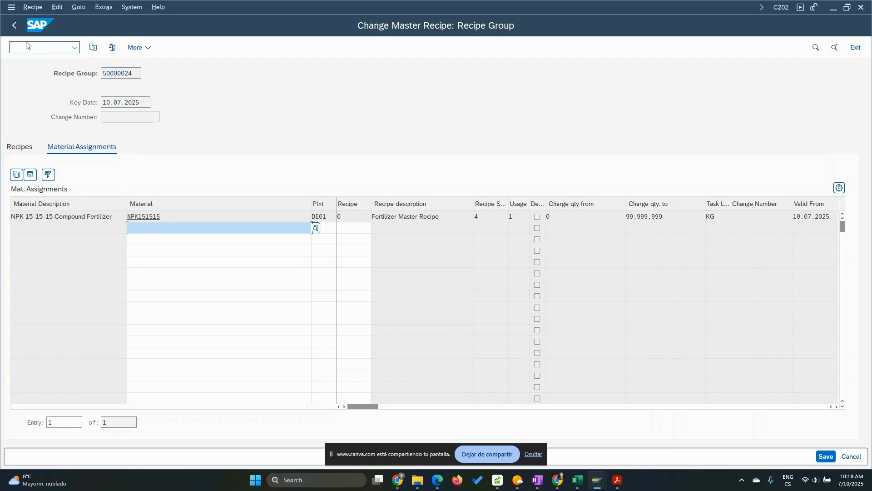
- Look at the Fertilizer Master Recipe's header and return to its material assignments without saving
{"action": "left_click", "coordinate": [14, 26]}
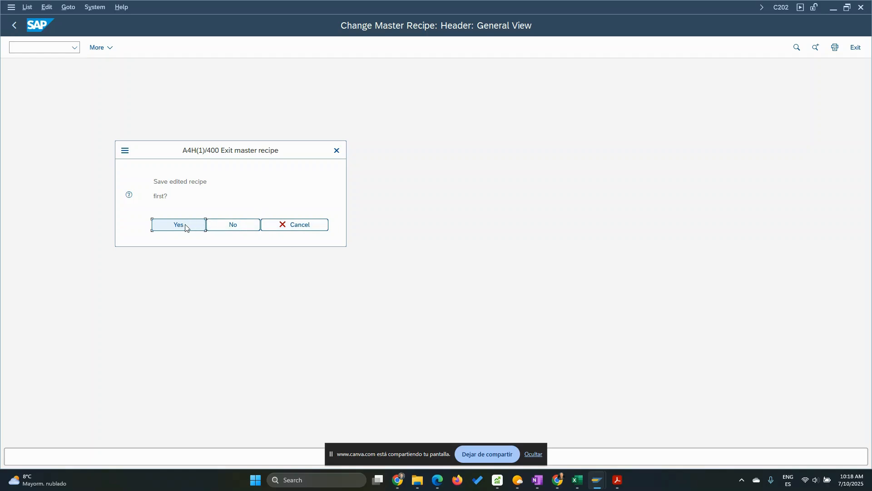
{"action": "left_click", "coordinate": [282, 226]}
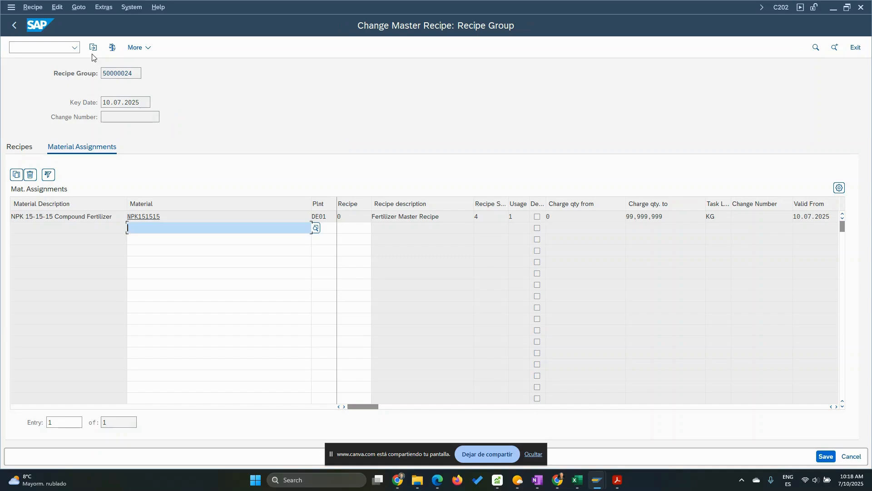
{"action": "left_click", "coordinate": [19, 148]}
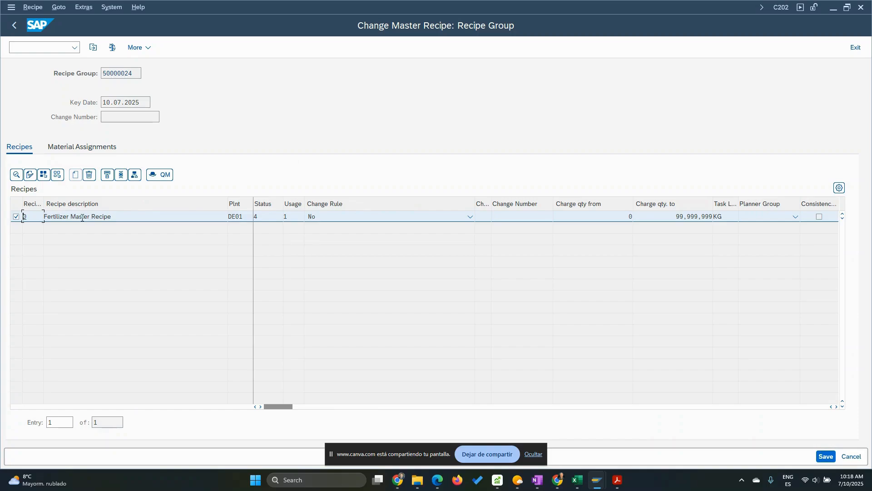
{"action": "double_click", "coordinate": [82, 218]}
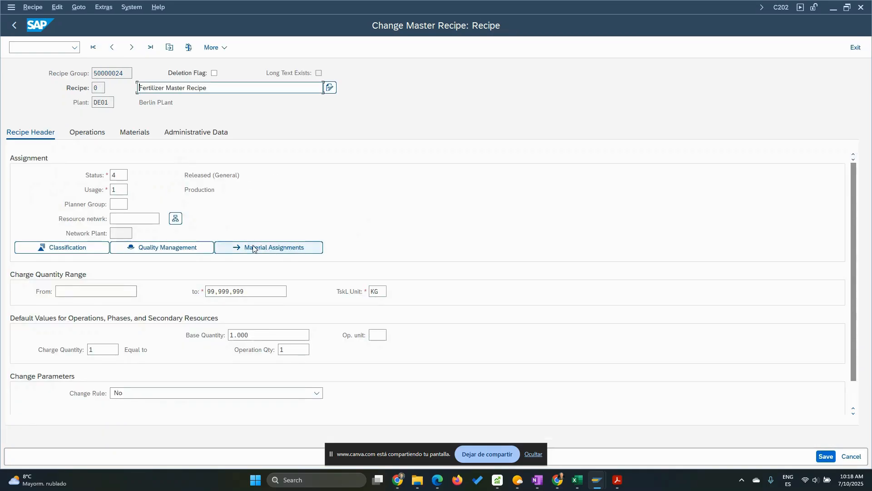
{"action": "left_click", "coordinate": [274, 249]}
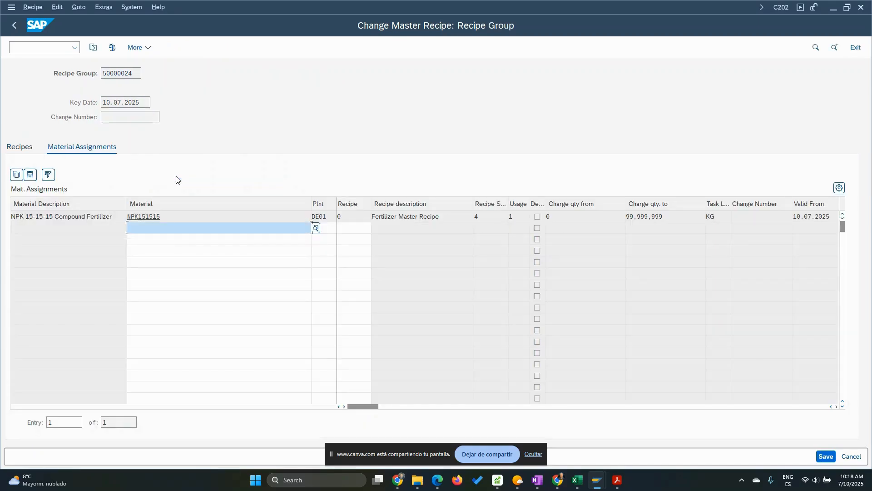
{"action": "left_click", "coordinate": [14, 25]}
{"action": "left_click", "coordinate": [184, 228]}
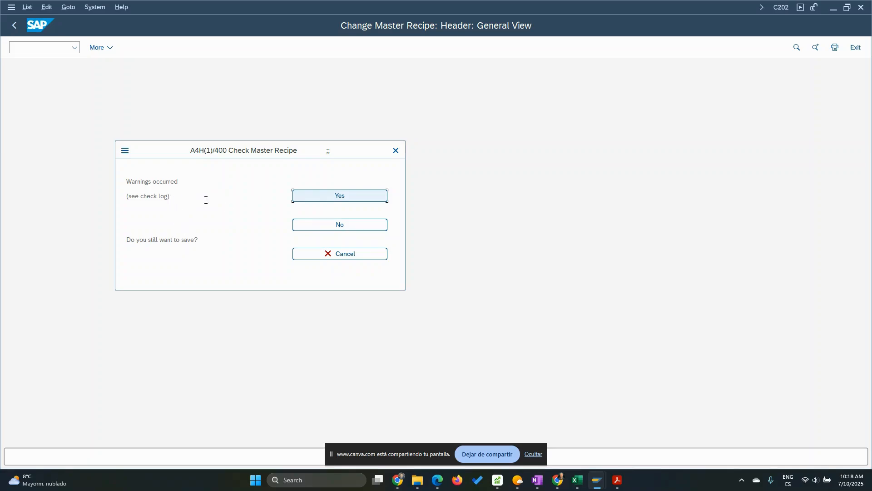
{"action": "left_click", "coordinate": [336, 226]}
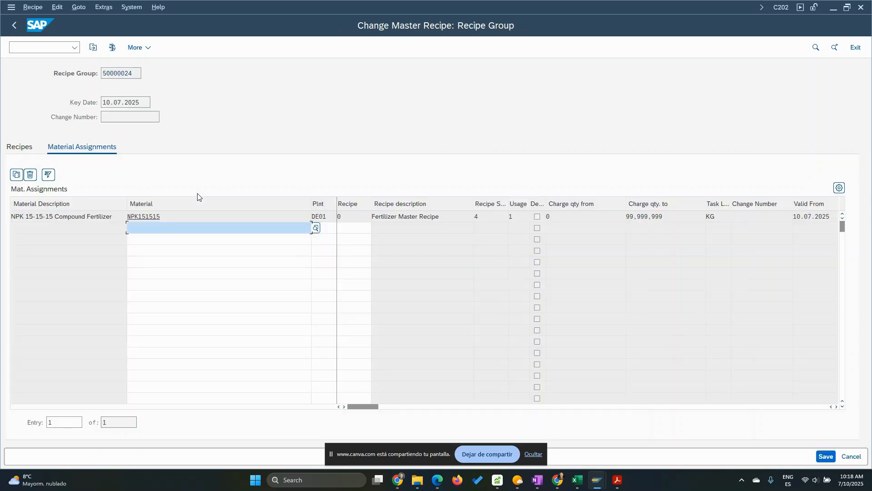
- Run the recipe check, examine the warning messages in its log, and return to the material assignments
{"action": "left_click", "coordinate": [112, 47]}
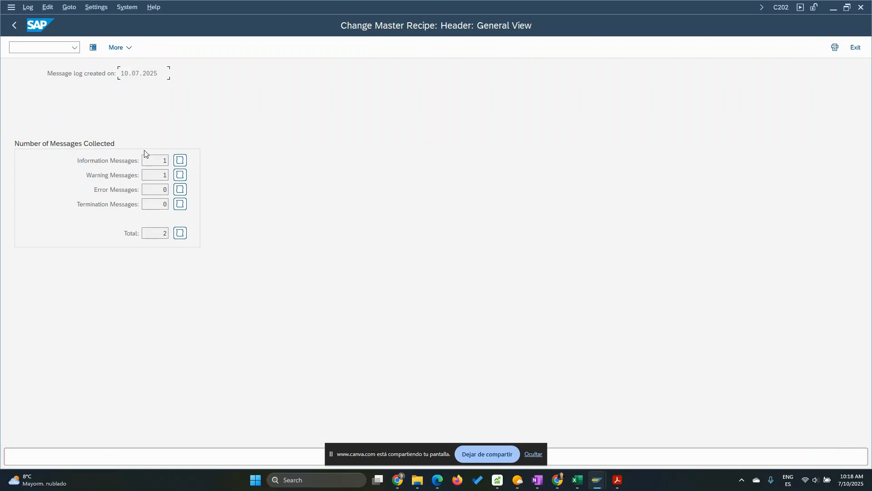
{"action": "left_click", "coordinate": [180, 175]}
{"action": "left_click", "coordinate": [364, 122]}
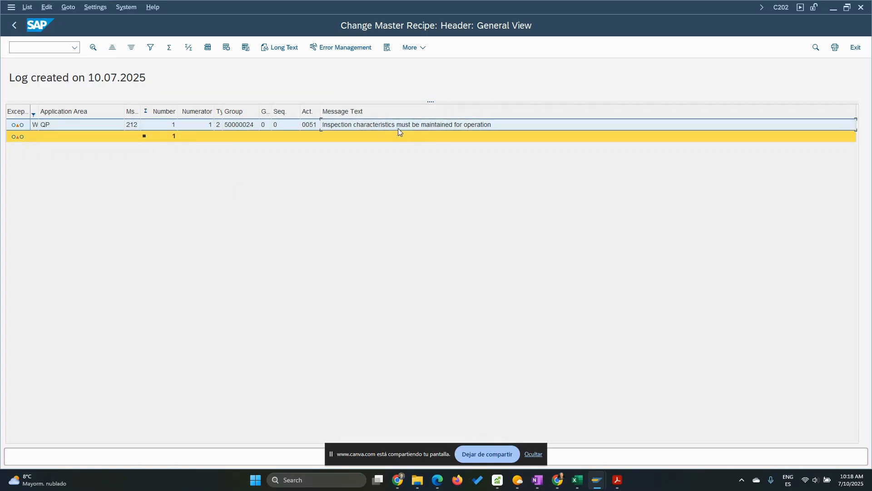
{"action": "left_click", "coordinate": [13, 26]}
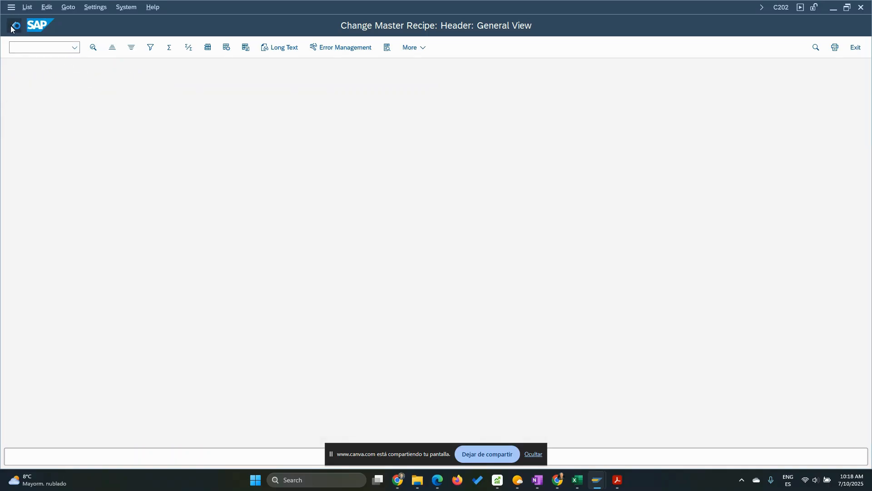
{"action": "left_click", "coordinate": [13, 27]}
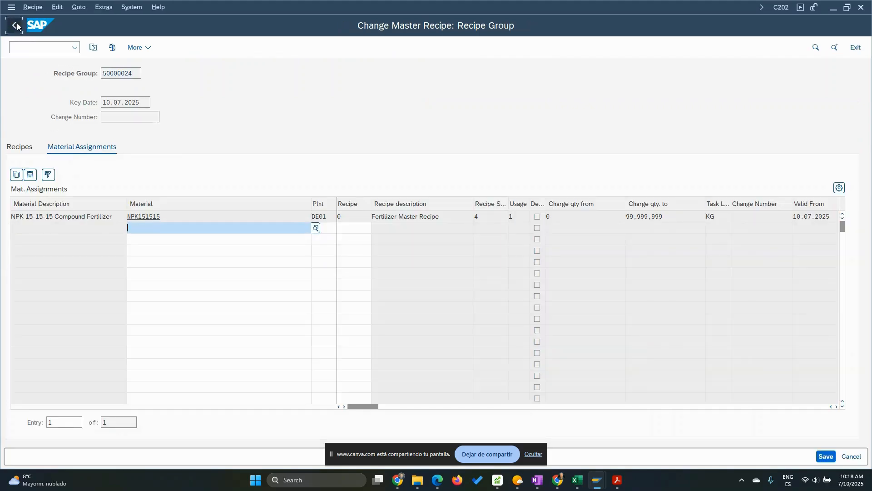
- Leave the recipe group and save the edited recipe despite the check warnings
{"action": "left_click", "coordinate": [17, 25]}
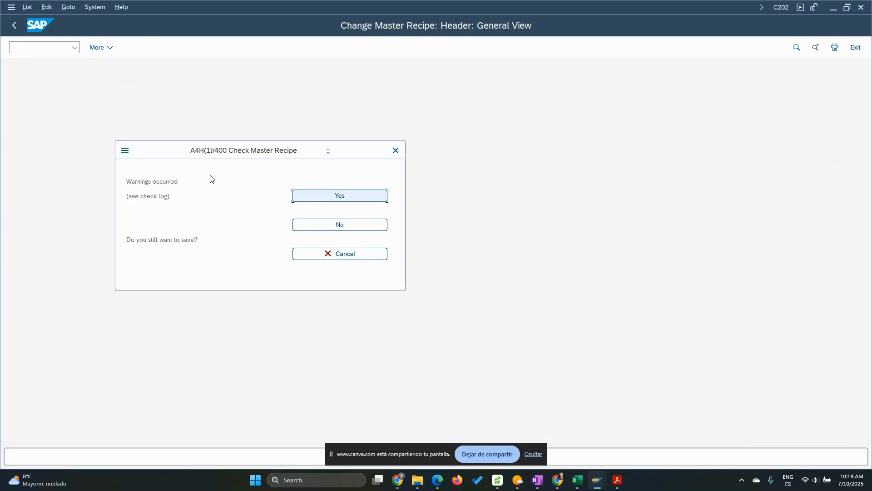
{"action": "left_click", "coordinate": [344, 198]}
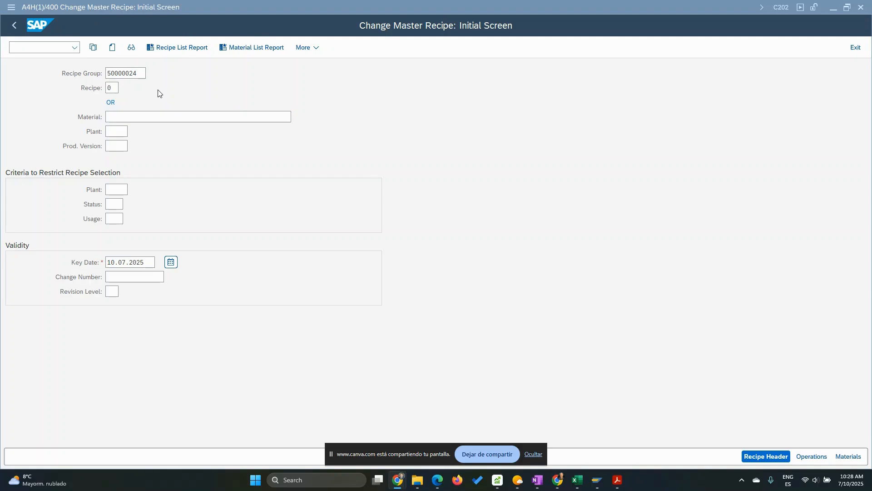
- Open recipe 0 of recipe group 50000024 and go from its header to the materials to maintain a production version
{"action": "left_click", "coordinate": [133, 74]}
{"action": "left_click", "coordinate": [755, 456]}
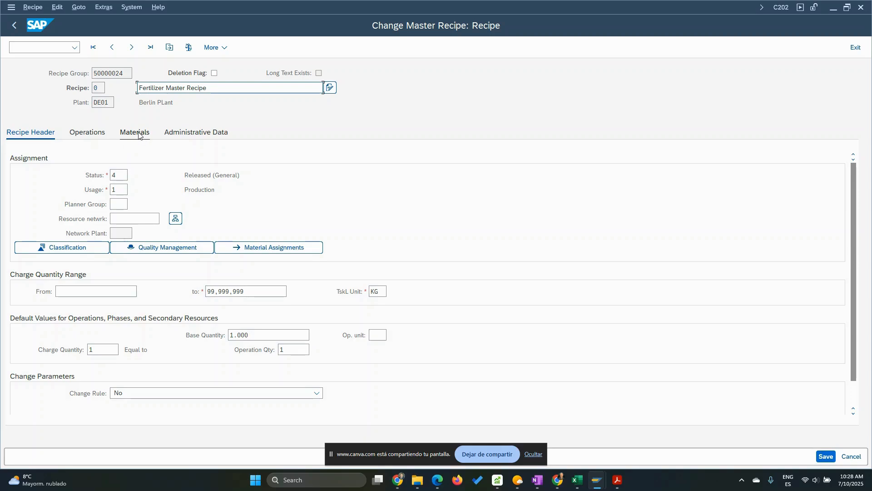
{"action": "left_click", "coordinate": [139, 135]}
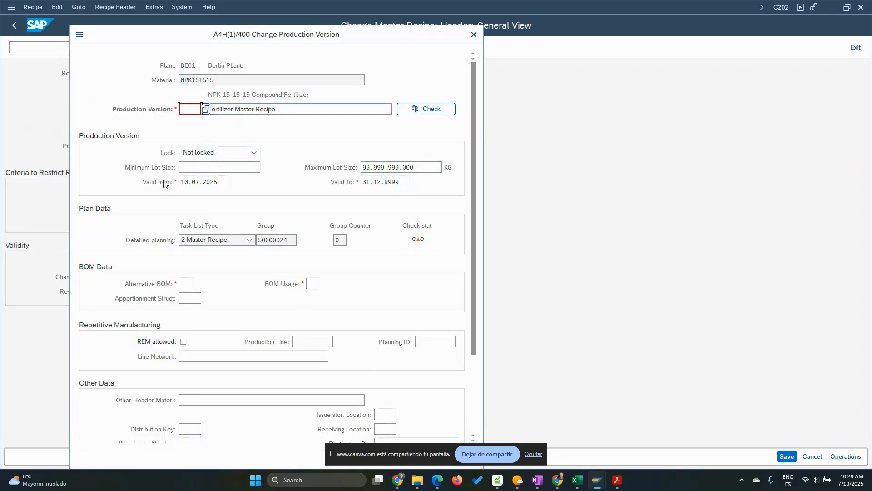
- Define production version P001 with alternative BOM 1 and BOM usage 1, and run its consistency check
{"action": "type", "text": "P001"}
{"action": "left_click", "coordinate": [187, 283]}
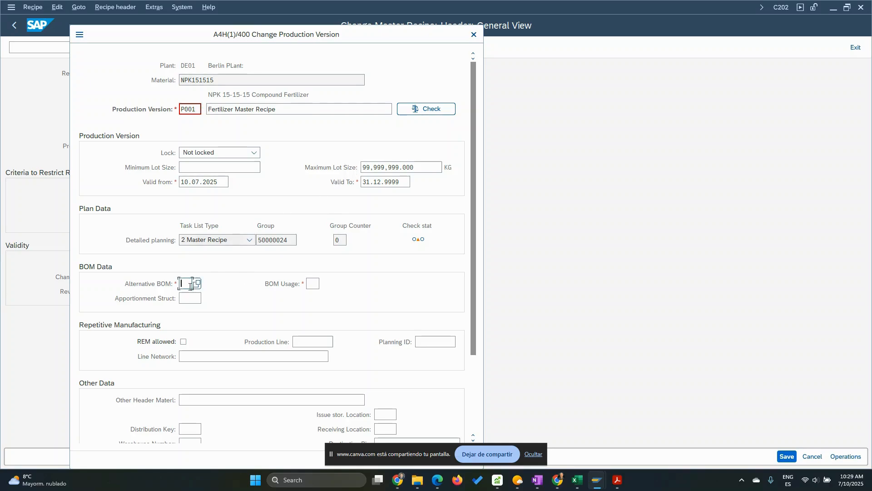
{"action": "left_click", "coordinate": [199, 285]}
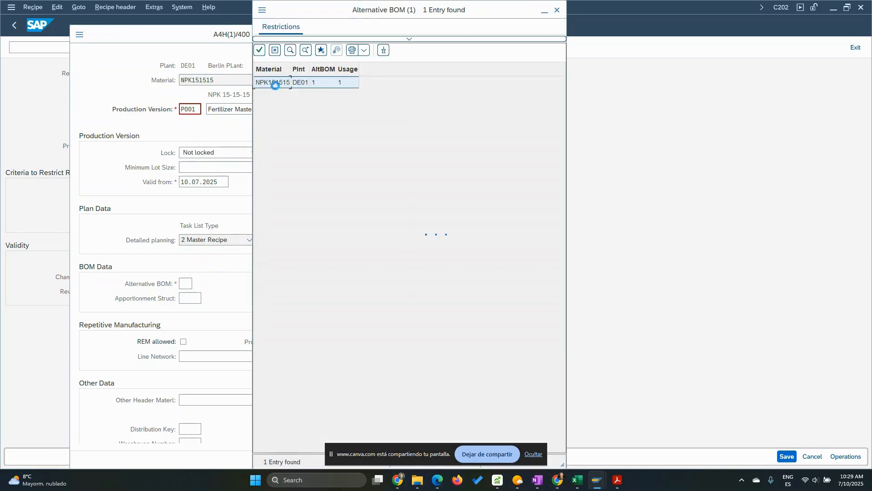
{"action": "double_click", "coordinate": [275, 83]}
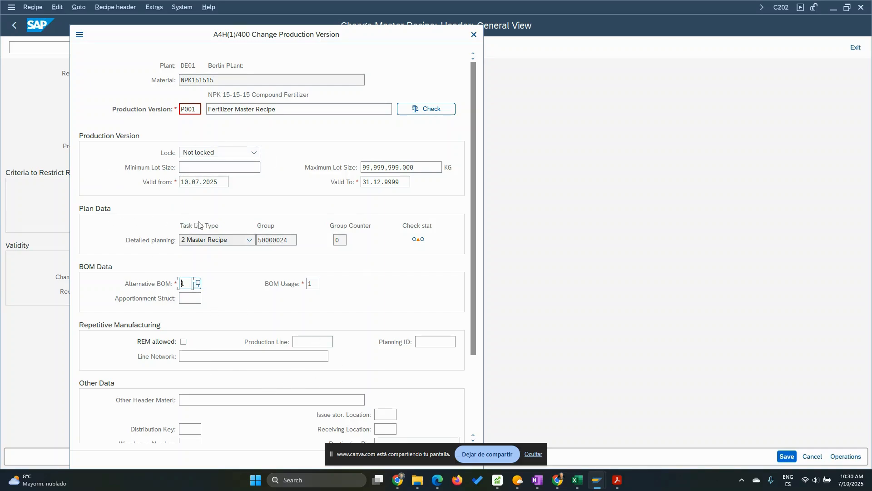
{"action": "left_click", "coordinate": [423, 110]}
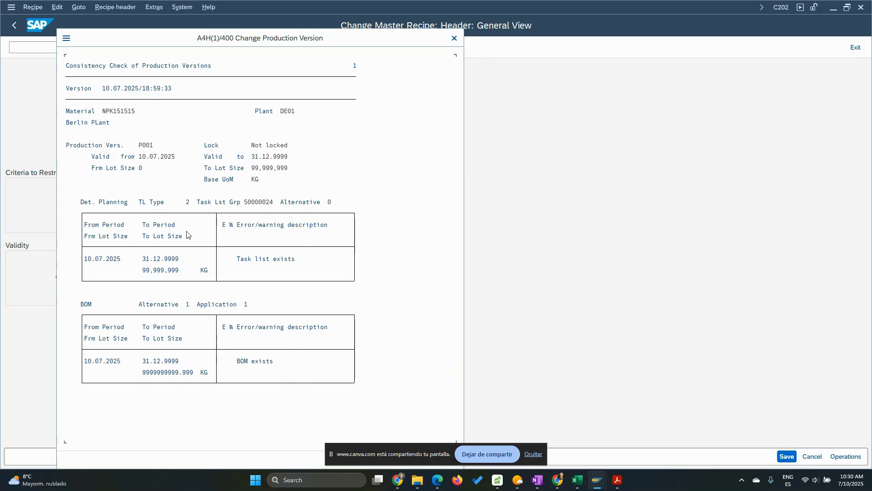
- Close the consistency check log and accept production version P001 for material NPK151515
{"action": "left_click", "coordinate": [533, 454]}
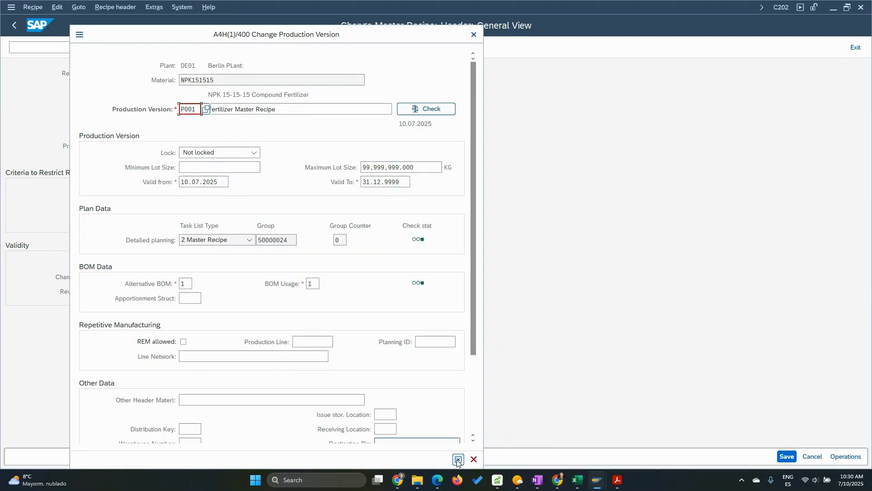
{"action": "left_click", "coordinate": [458, 460]}
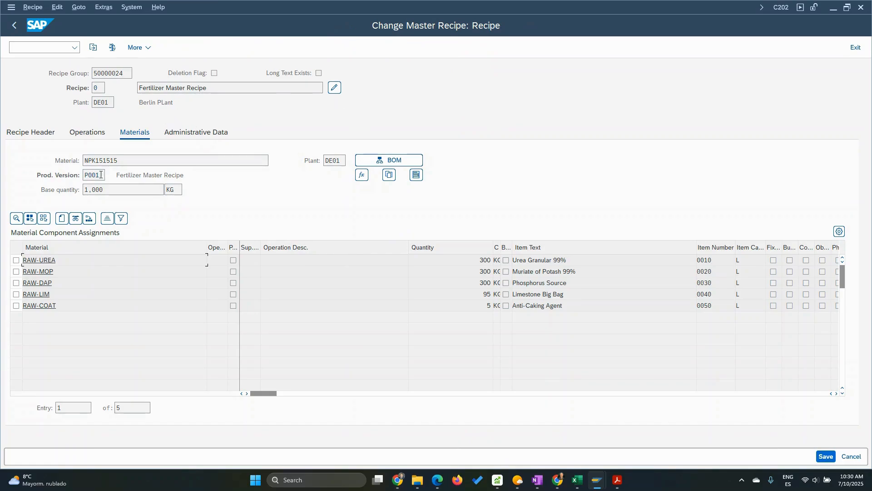
{"action": "double_click", "coordinate": [88, 175]}
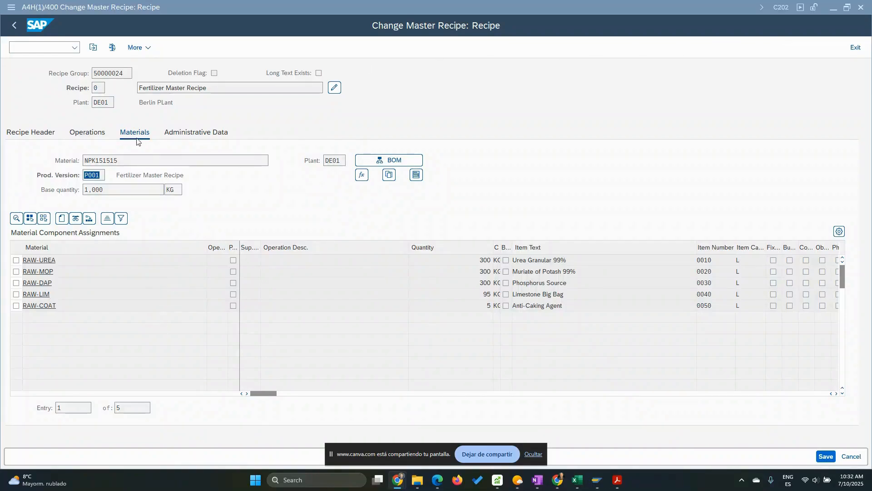
- Assign components RAW-UREA, RAW-MOP and RAW-DAP to operation 0010, Raw Material Blending
{"action": "left_click", "coordinate": [17, 262]}
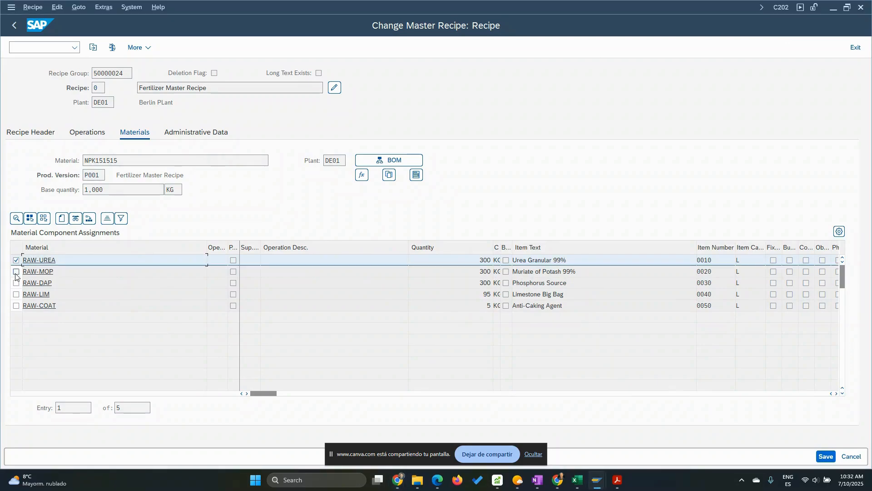
{"action": "left_click", "coordinate": [16, 272]}
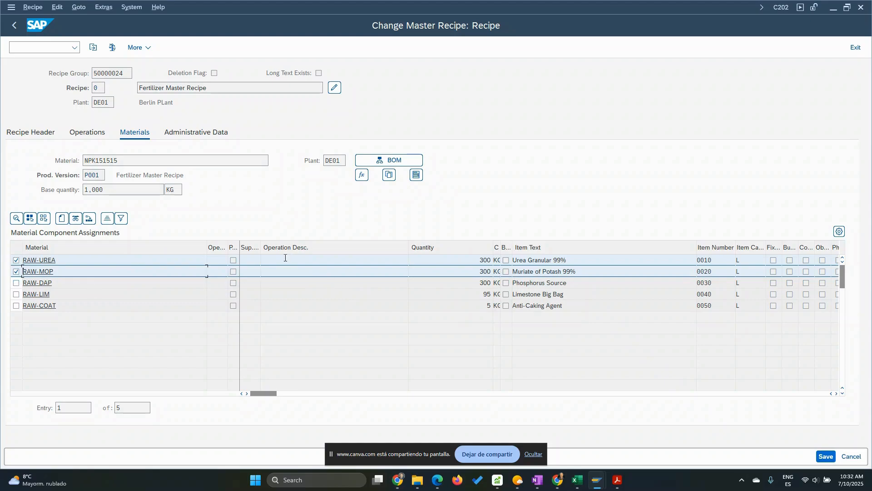
{"action": "left_click_drag", "start_coordinate": [227, 248], "coordinate": [285, 248]}
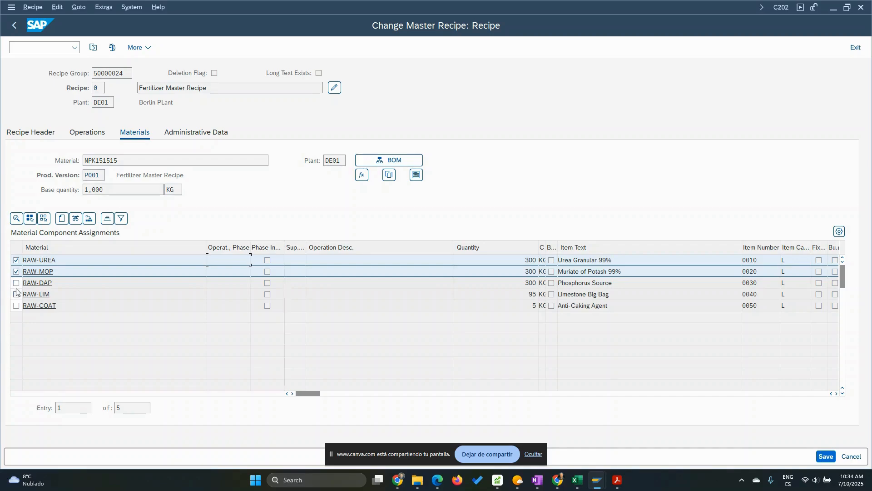
{"action": "left_click", "coordinate": [16, 283]}
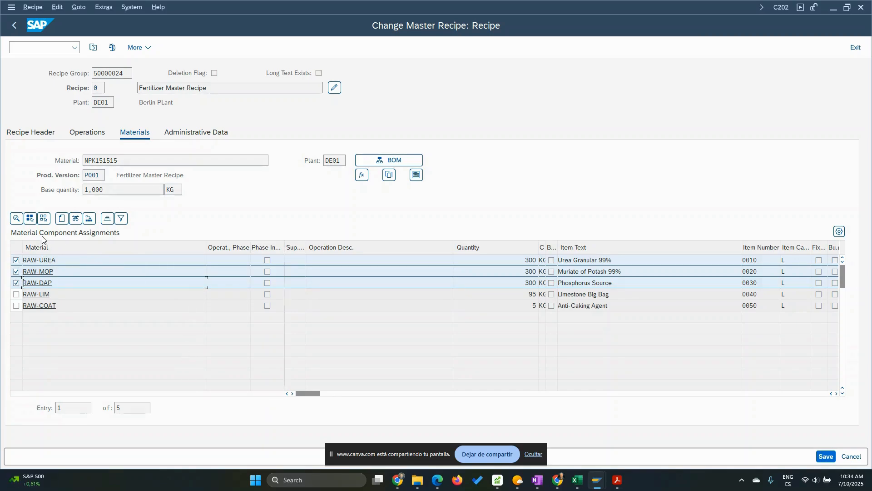
{"action": "left_click", "coordinate": [62, 220]}
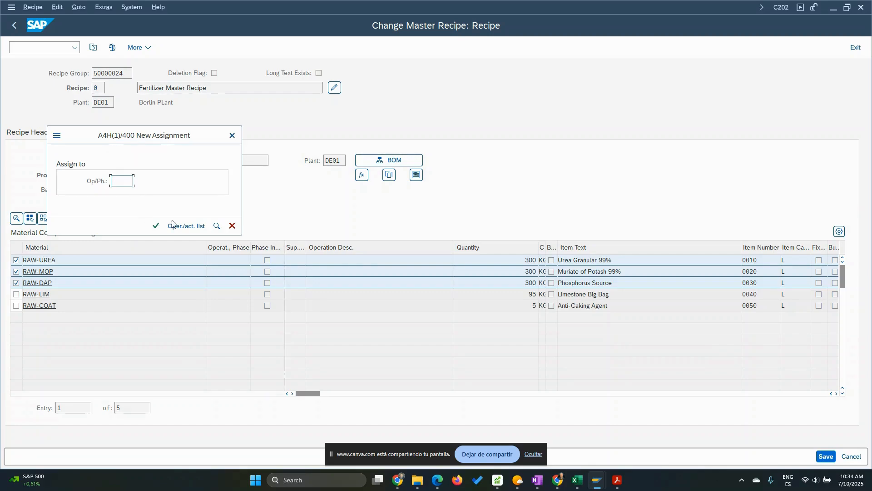
{"action": "left_click", "coordinate": [186, 226]}
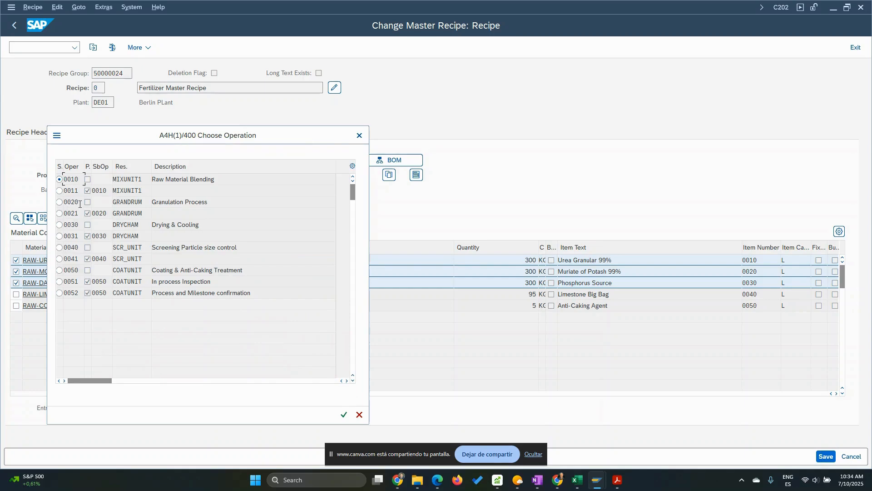
{"action": "left_click", "coordinate": [59, 191]}
{"action": "left_click", "coordinate": [60, 179]}
{"action": "left_click_drag", "start_coordinate": [97, 133], "coordinate": [126, 131]}
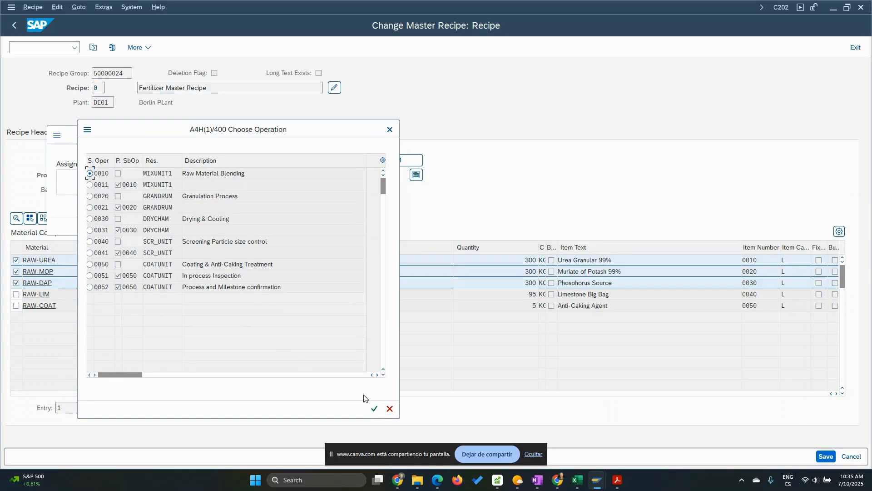
{"action": "left_click", "coordinate": [375, 409]}
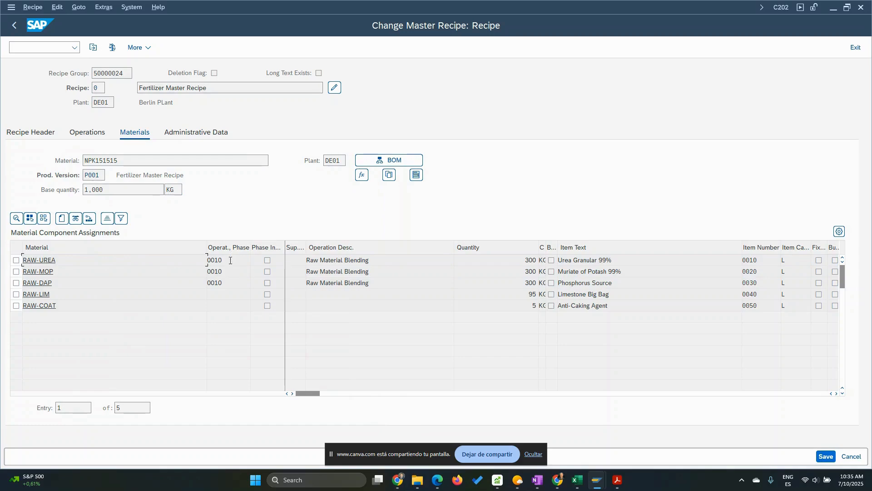
- Assign component RAW-LIM to phase 0021 of operation 0020 and slightly widen the superior operation column
{"action": "left_click", "coordinate": [16, 294]}
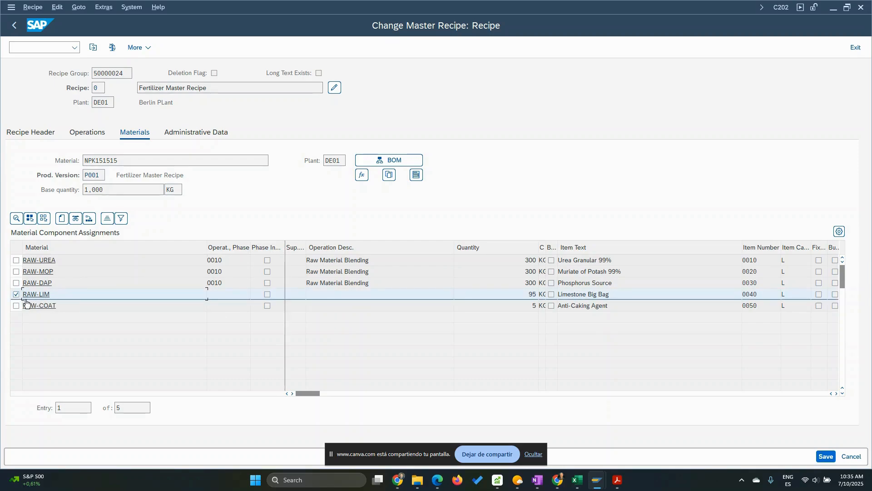
{"action": "left_click", "coordinate": [62, 218]}
{"action": "left_click", "coordinate": [171, 226]}
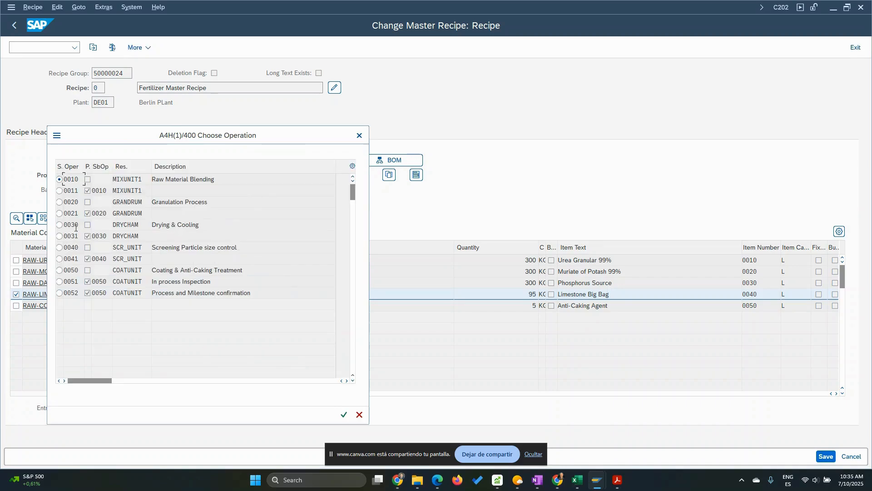
{"action": "left_click", "coordinate": [59, 202]}
{"action": "left_click", "coordinate": [60, 213]}
{"action": "left_click", "coordinate": [344, 415]}
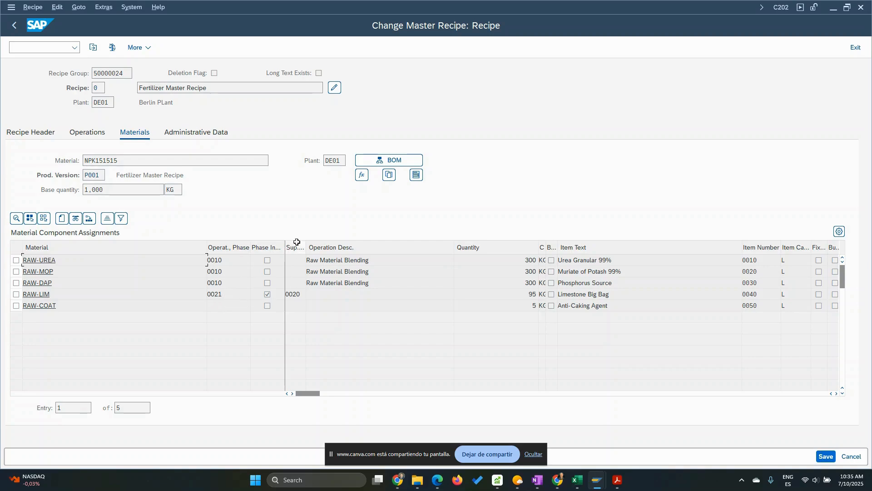
{"action": "left_click_drag", "start_coordinate": [306, 247], "coordinate": [311, 247]}
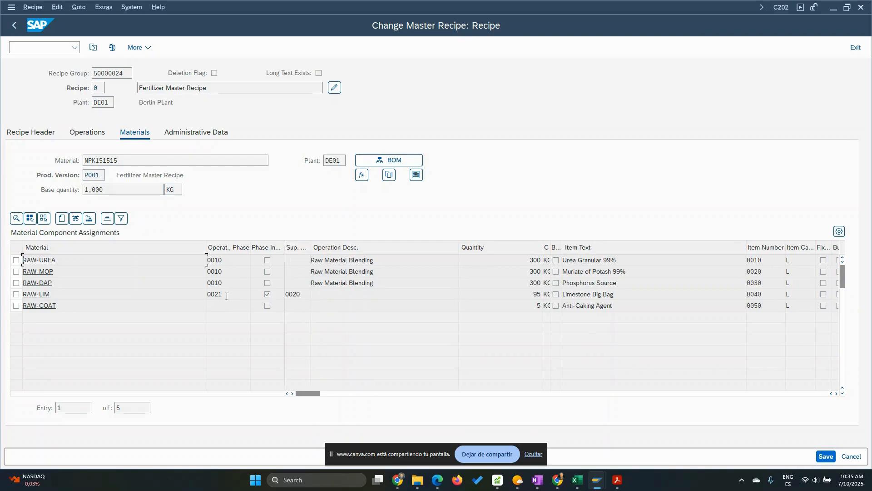
{"action": "left_click_drag", "start_coordinate": [226, 296], "coordinate": [200, 299]}
{"action": "left_click_drag", "start_coordinate": [304, 295], "coordinate": [287, 300]}
- Assign component RAW-COAT to operation 0050, Coating & Anti-Caking Treatment
{"action": "left_click", "coordinate": [16, 307]}
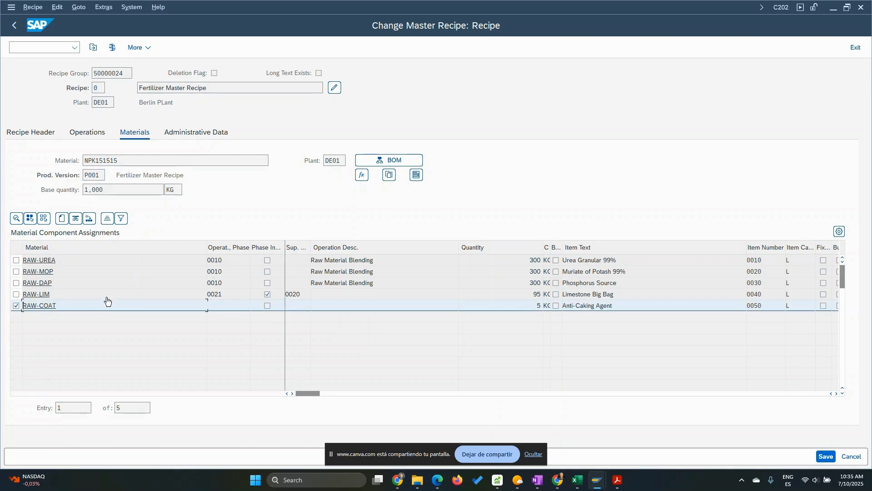
{"action": "left_click", "coordinate": [64, 219]}
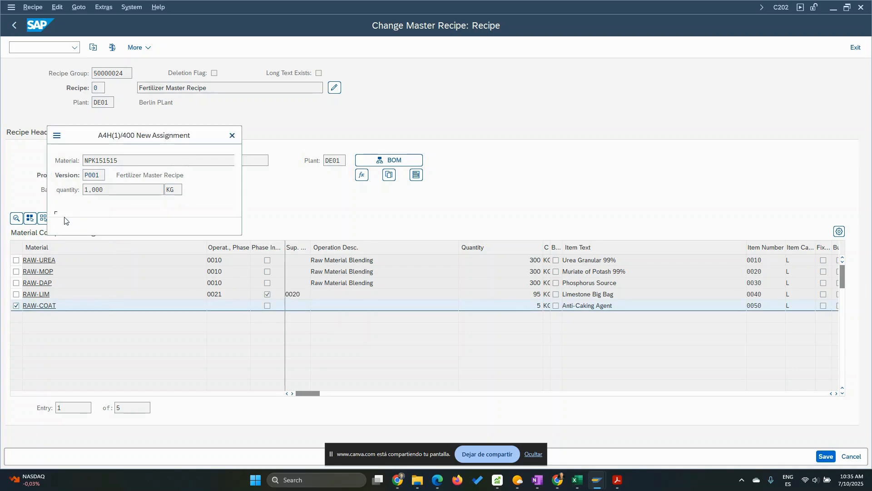
{"action": "left_click", "coordinate": [189, 229]}
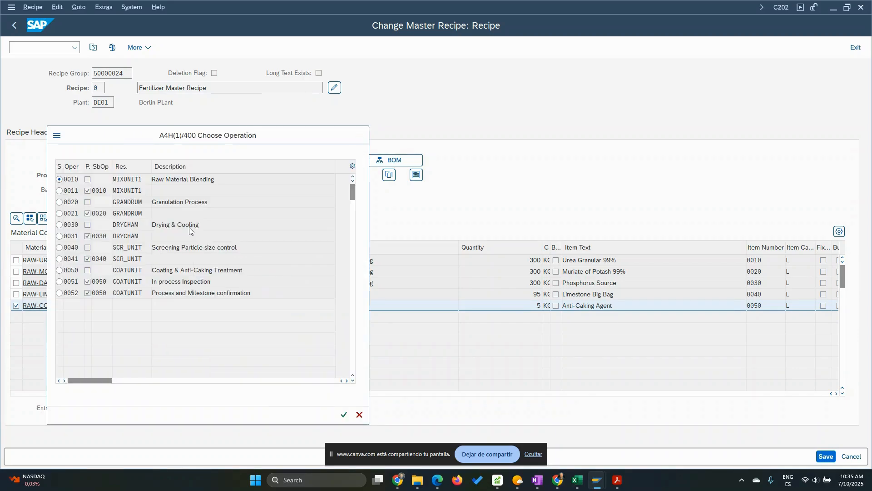
{"action": "scroll", "coordinate": [113, 296], "scroll_direction": "down", "scroll_amount": 1}
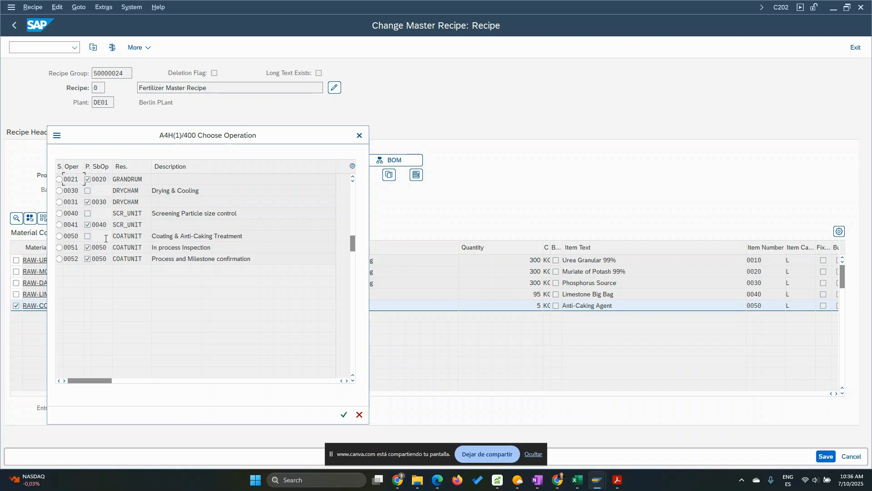
{"action": "left_click", "coordinate": [60, 236]}
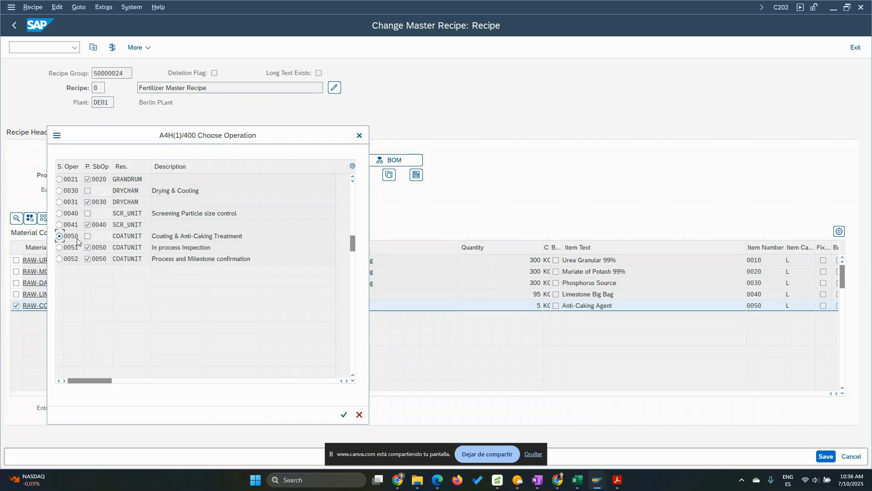
{"action": "left_click", "coordinate": [344, 414]}
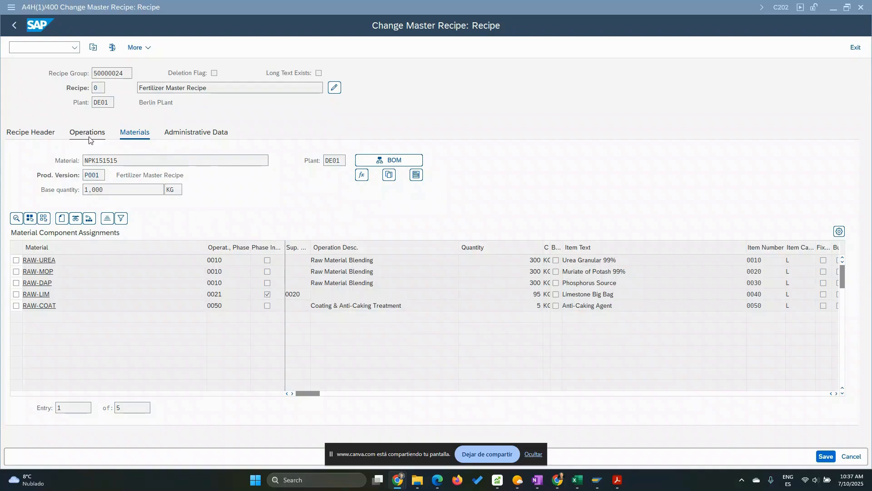
- Examine the detailed information of control key QM01 used by phase 0051, In process Inspection, in the recipe's operations
{"action": "left_click", "coordinate": [88, 133]}
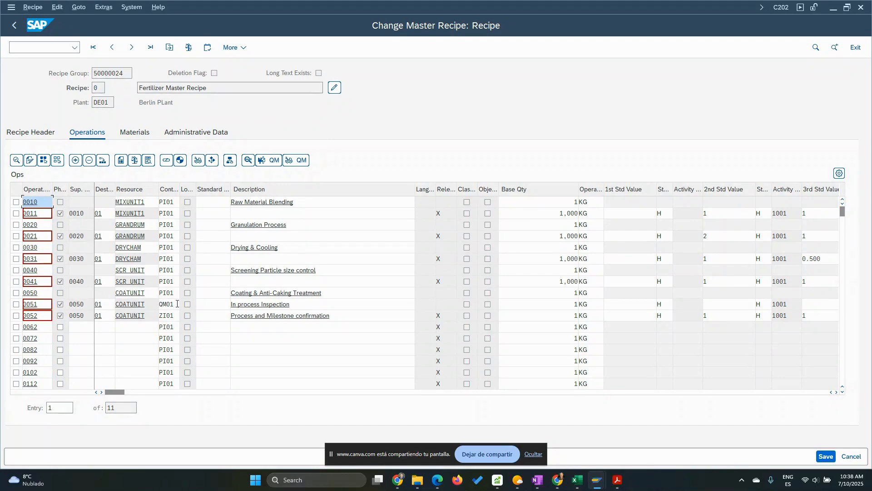
{"action": "double_click", "coordinate": [42, 304]}
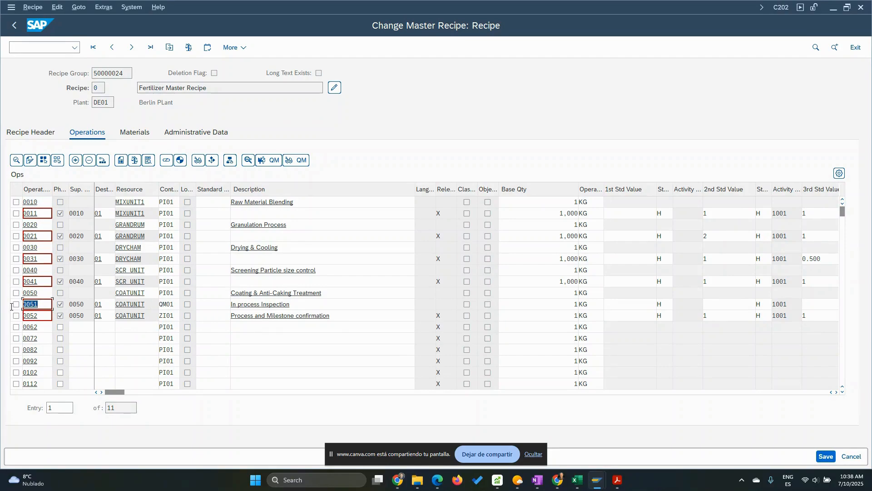
{"action": "double_click", "coordinate": [84, 304]}
{"action": "double_click", "coordinate": [158, 305]}
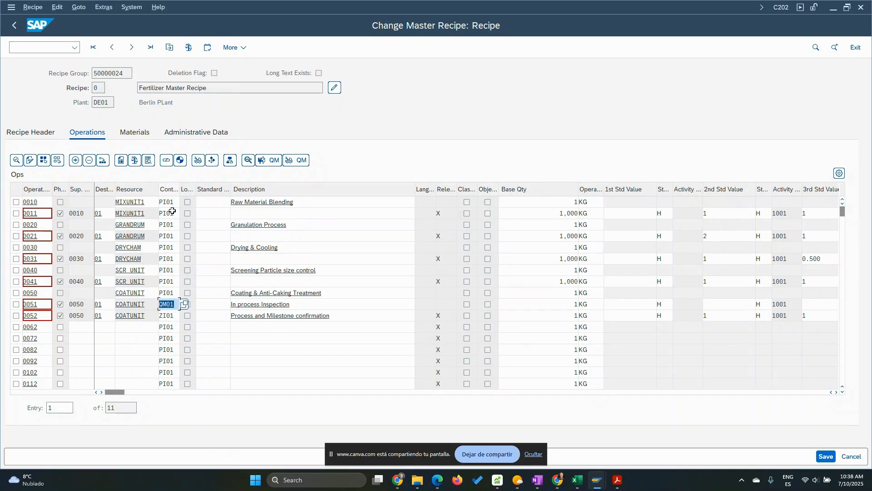
{"action": "left_click", "coordinate": [181, 302]}
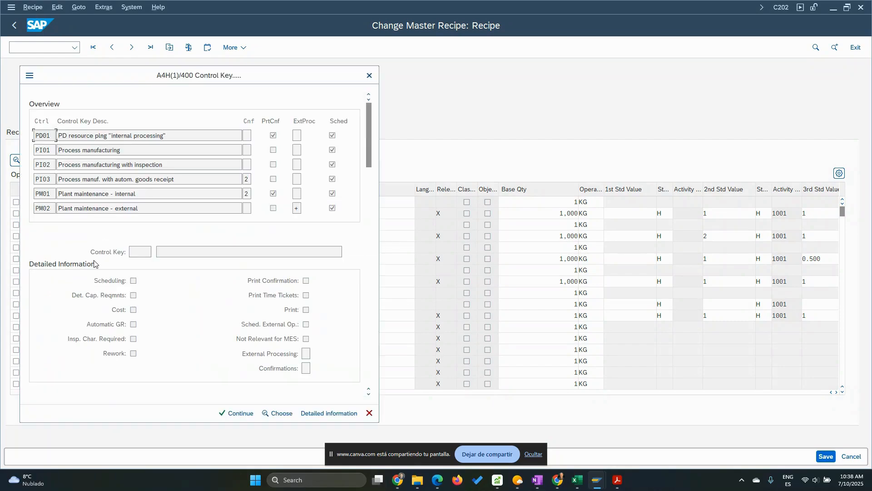
{"action": "left_click_drag", "start_coordinate": [370, 152], "coordinate": [374, 212]}
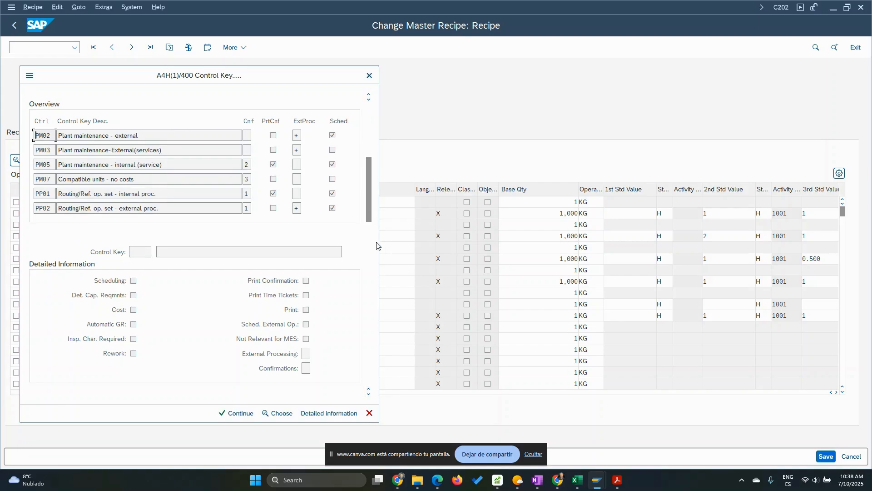
{"action": "left_click", "coordinate": [369, 259]}
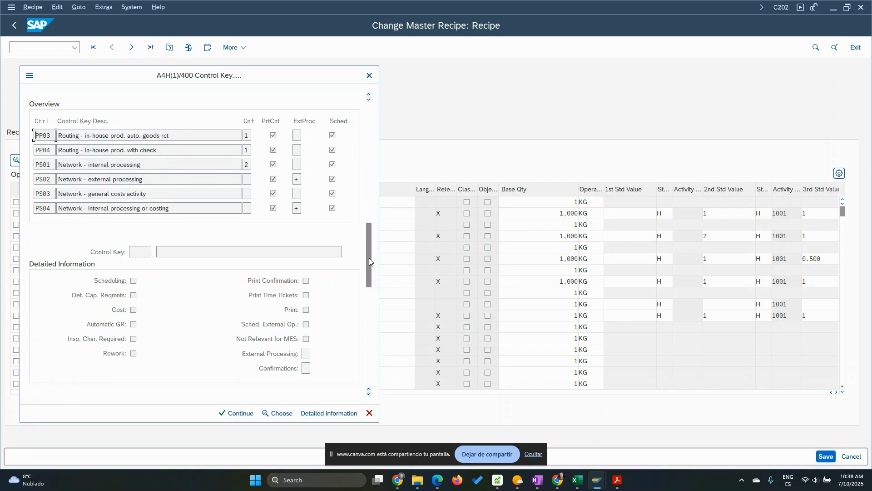
{"action": "left_click", "coordinate": [368, 305]}
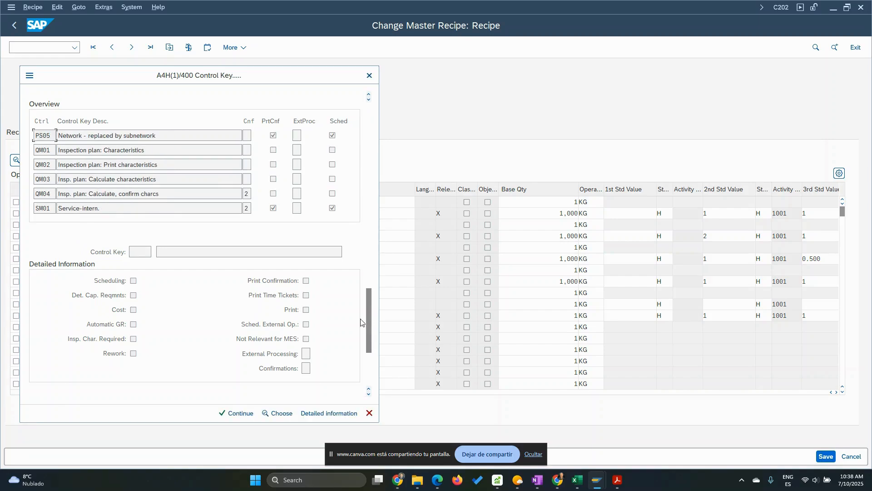
{"action": "left_click", "coordinate": [344, 413]}
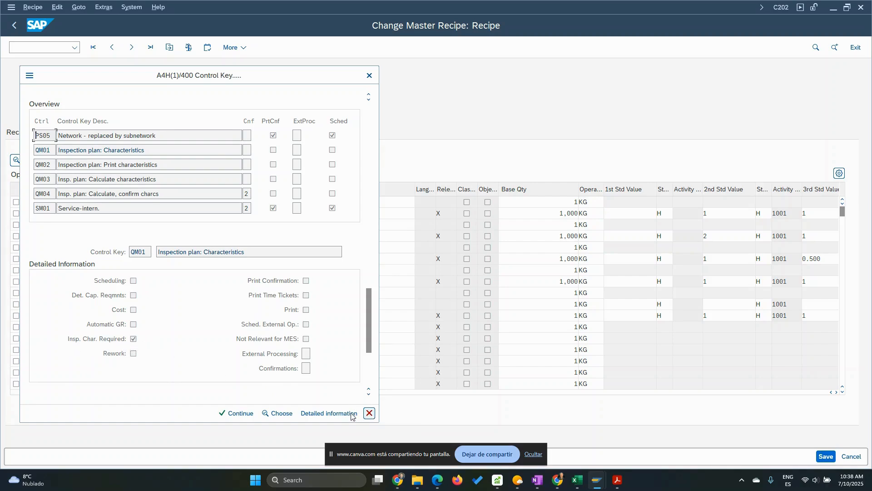
{"action": "left_click", "coordinate": [370, 410]}
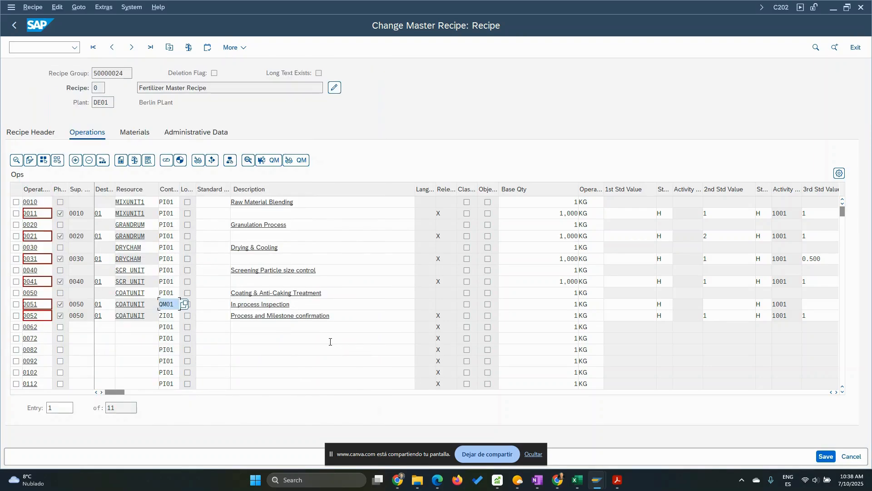
- Open the inspection characteristics of phase 0051 and enter master inspection characteristic MIC-DUST for characteristic 10
{"action": "left_click", "coordinate": [16, 304]}
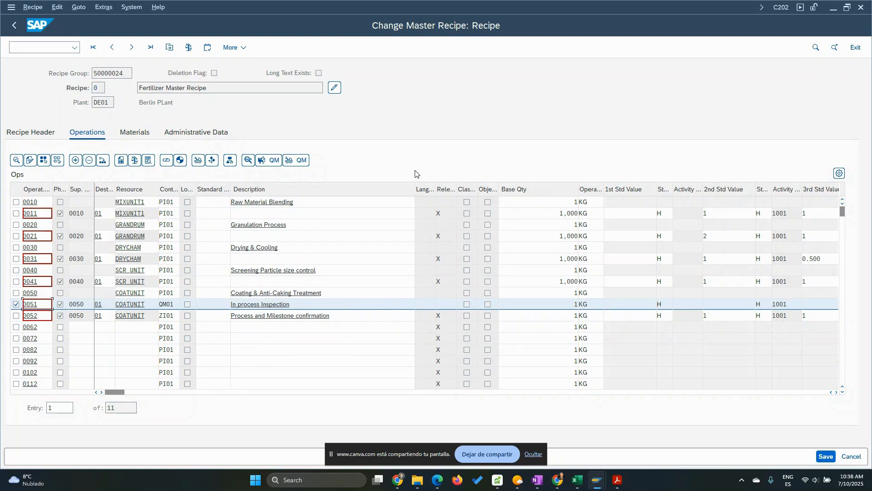
{"action": "left_click", "coordinate": [249, 161]}
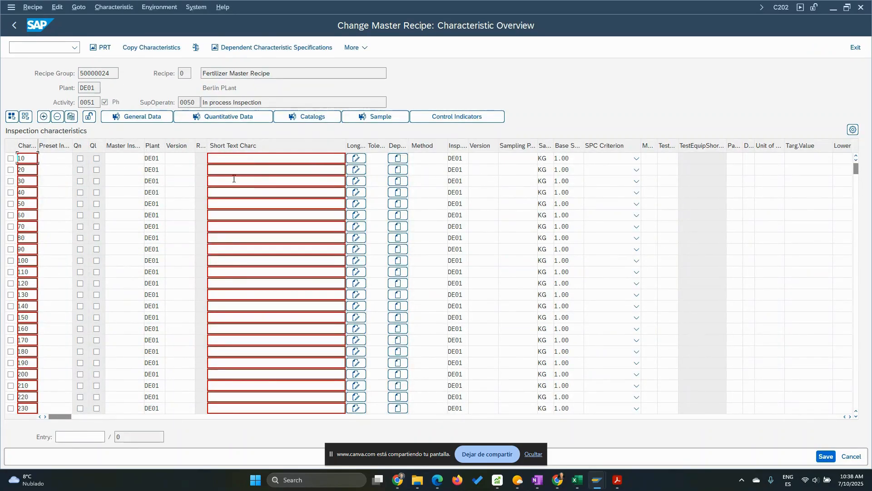
{"action": "left_click", "coordinate": [120, 157]}
{"action": "left_click", "coordinate": [120, 156]}
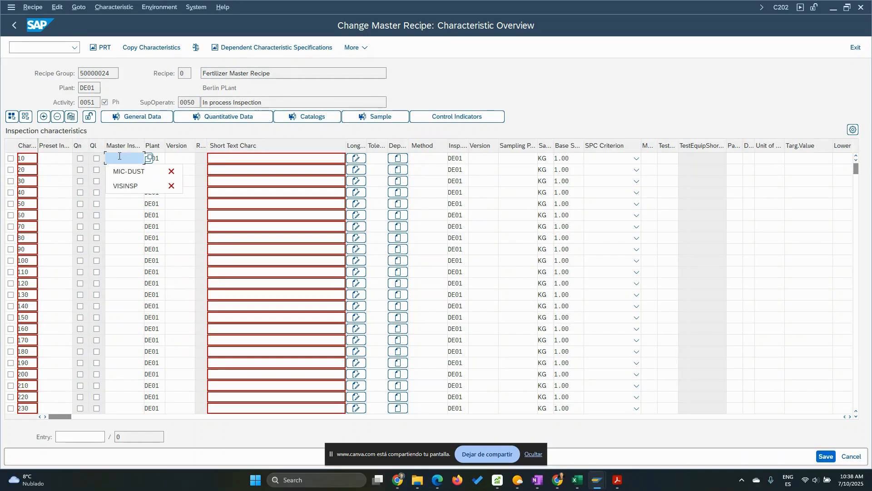
{"action": "left_click", "coordinate": [132, 177]}
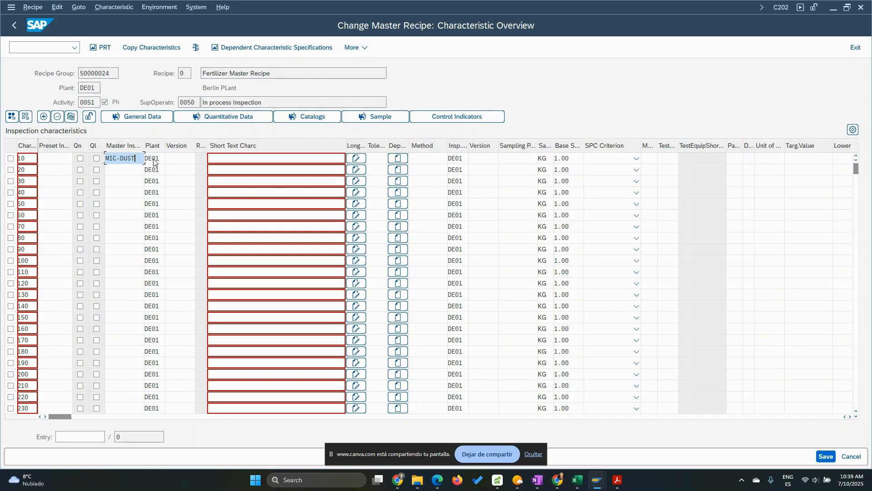
{"action": "key", "text": "Return"}
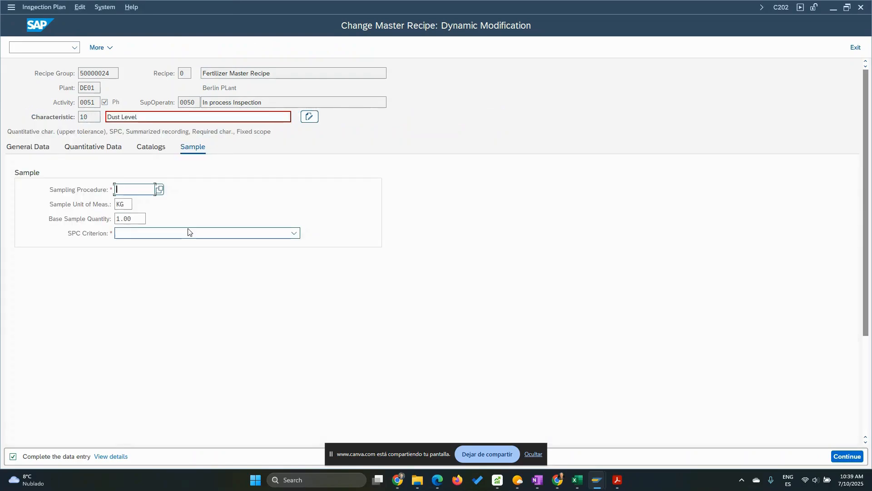
- Assign sampling procedure SP_IP02 and SPC criterion 070 Master insp. char./material to the Dust Level characteristic
{"action": "left_click", "coordinate": [159, 190]}
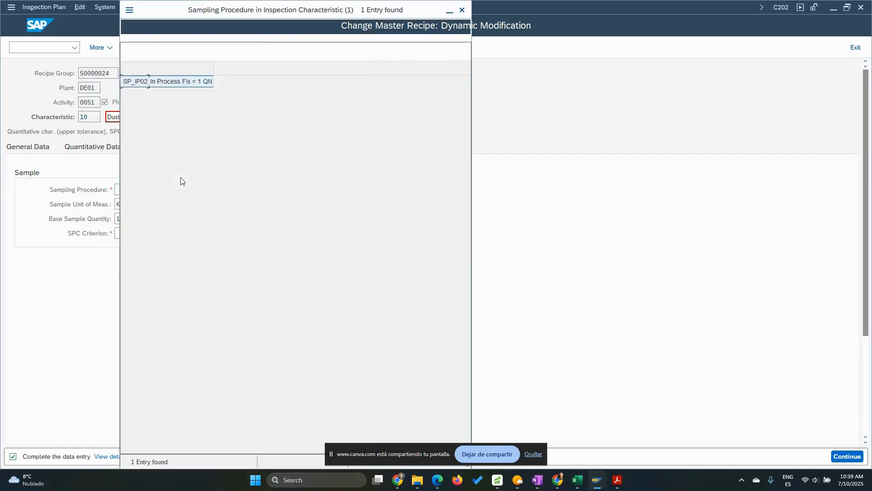
{"action": "double_click", "coordinate": [132, 83]}
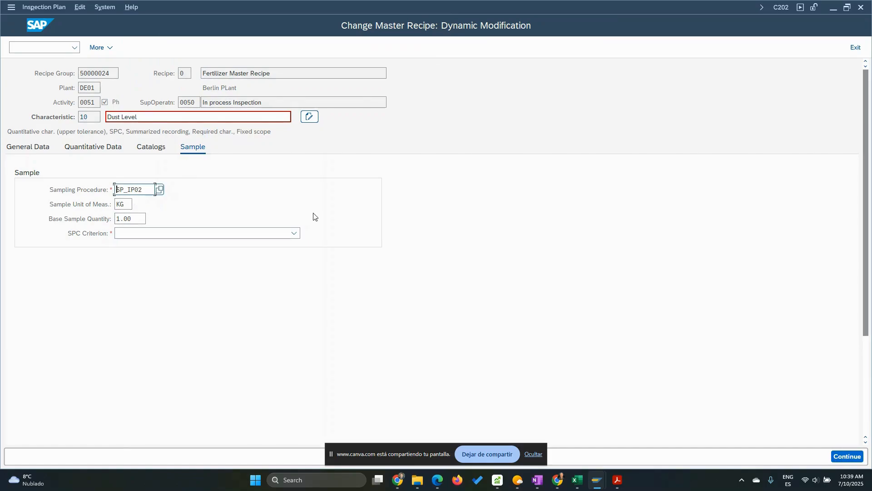
{"action": "key", "text": "Return"}
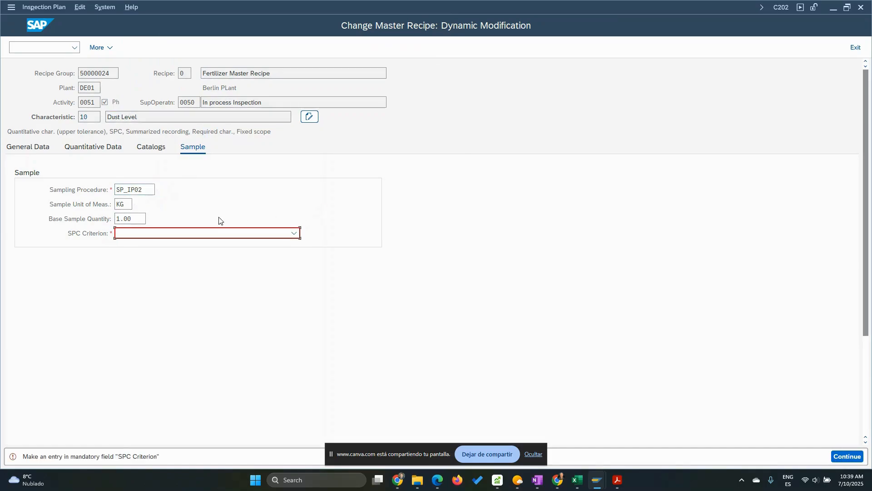
{"action": "left_click", "coordinate": [294, 233]}
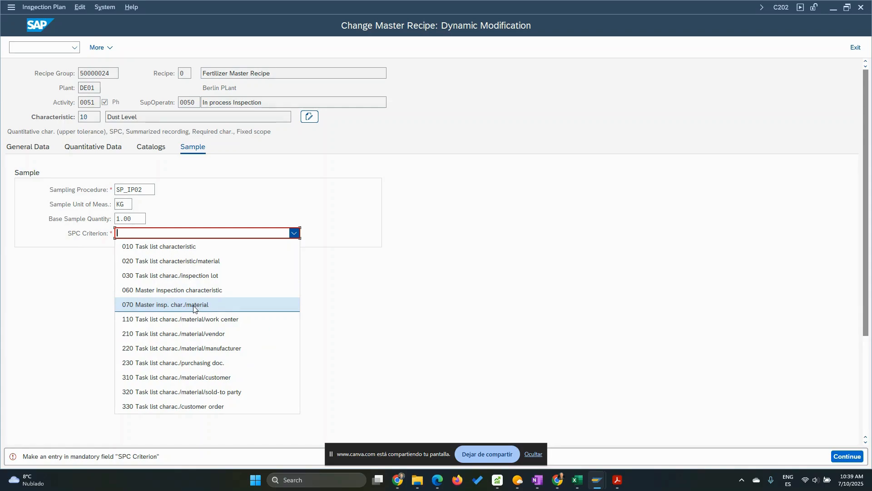
{"action": "left_click", "coordinate": [170, 308]}
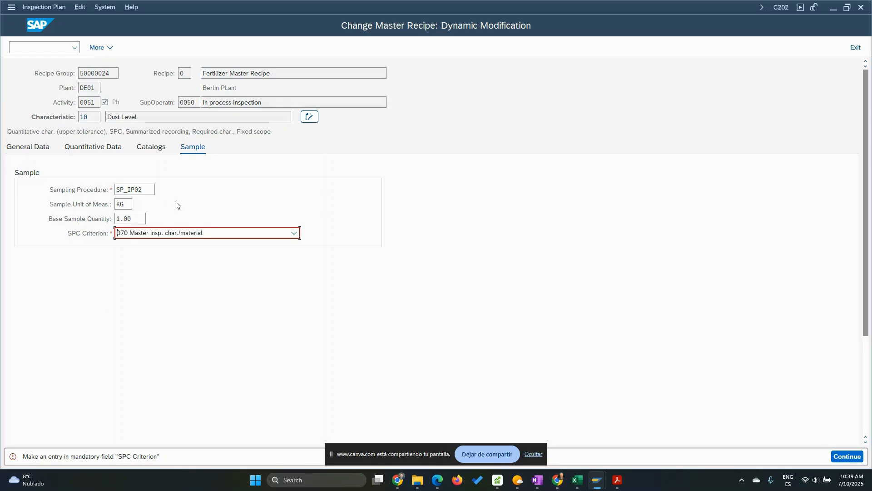
{"action": "key", "text": "Return"}
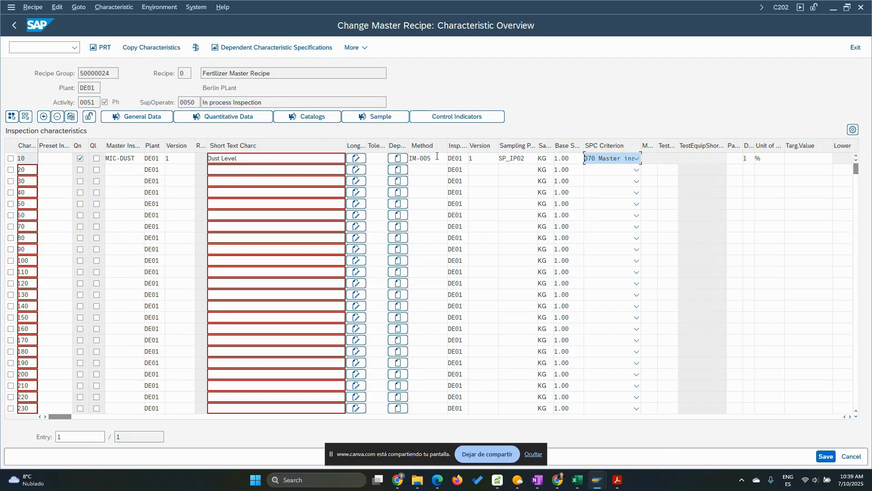
- Review the Dust Level characteristic's inspection method, quantitative data and sampling procedure in the characteristic overview
{"action": "left_click", "coordinate": [415, 158]}
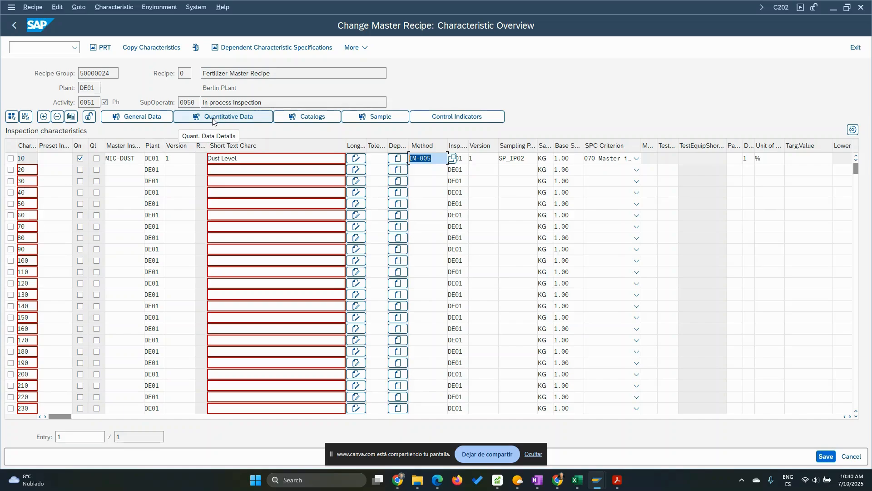
{"action": "left_click", "coordinate": [229, 118]}
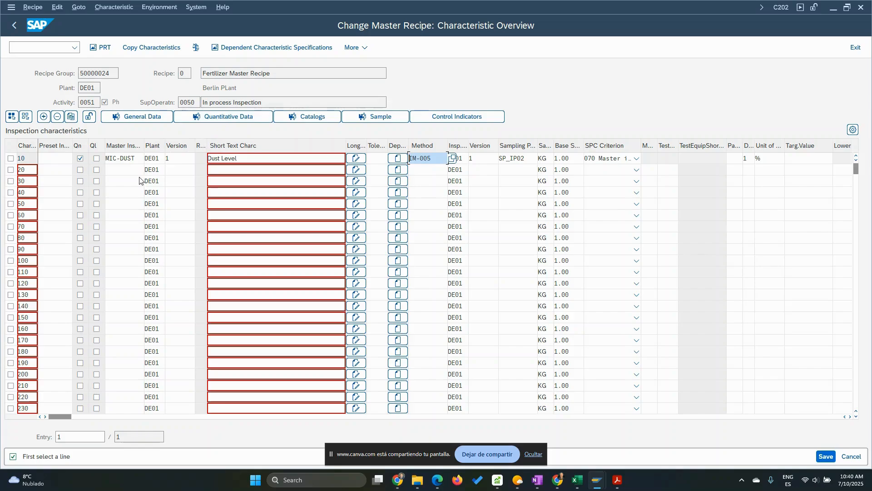
{"action": "left_click", "coordinate": [11, 159]}
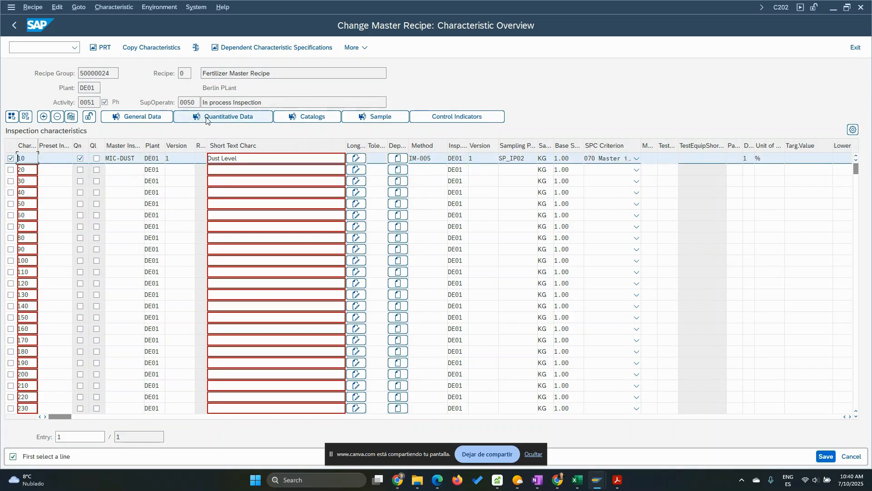
{"action": "left_click", "coordinate": [222, 117]}
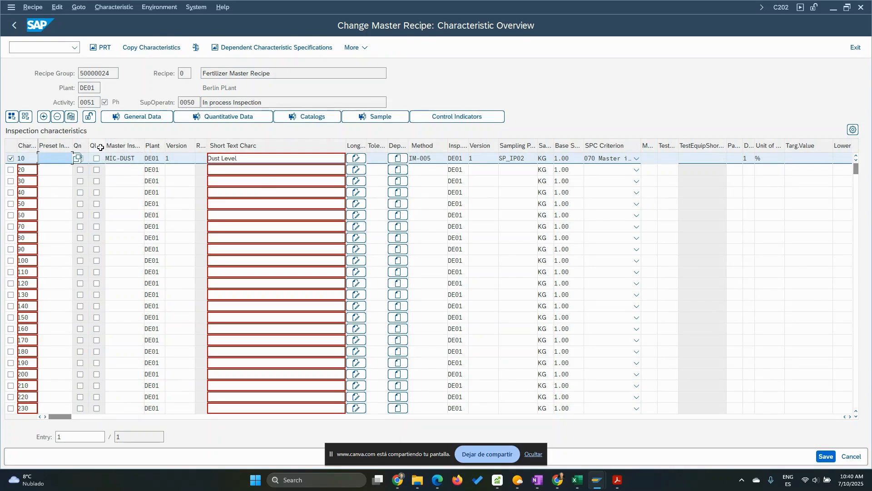
{"action": "left_click", "coordinate": [11, 158]}
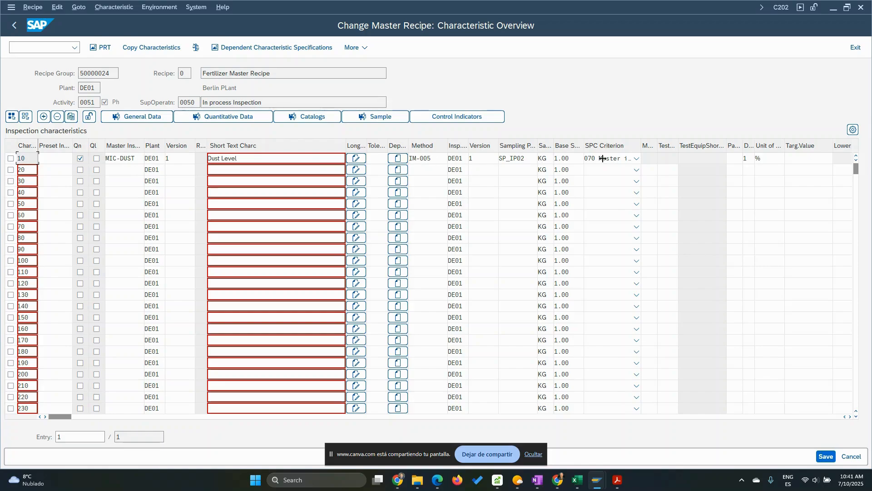
{"action": "left_click_drag", "start_coordinate": [532, 158], "coordinate": [484, 159]}
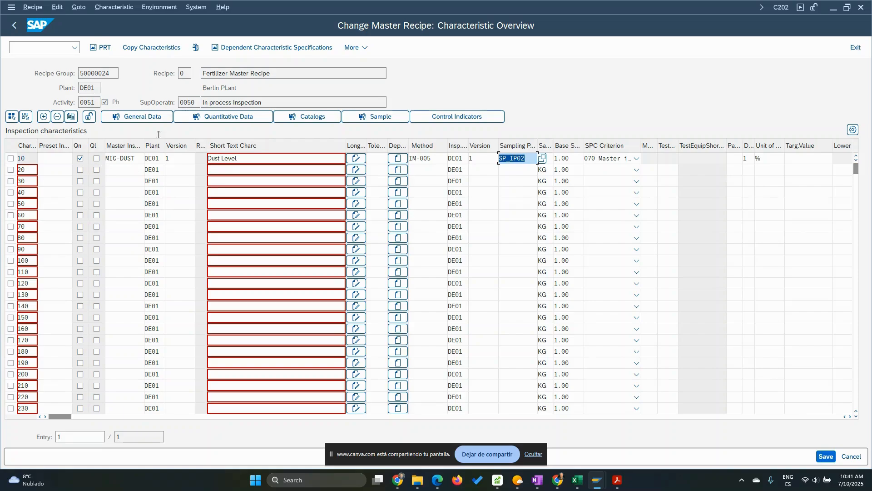
- In the recipe header's quality data, set the inspection points to 200 and partial lot assignment to 0 Partial lots not supported
{"action": "left_click", "coordinate": [13, 26]}
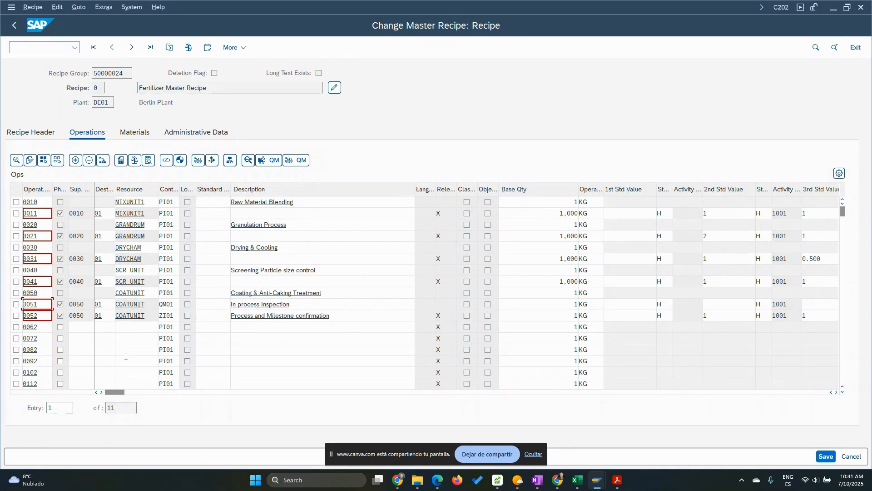
{"action": "left_click", "coordinate": [33, 135]}
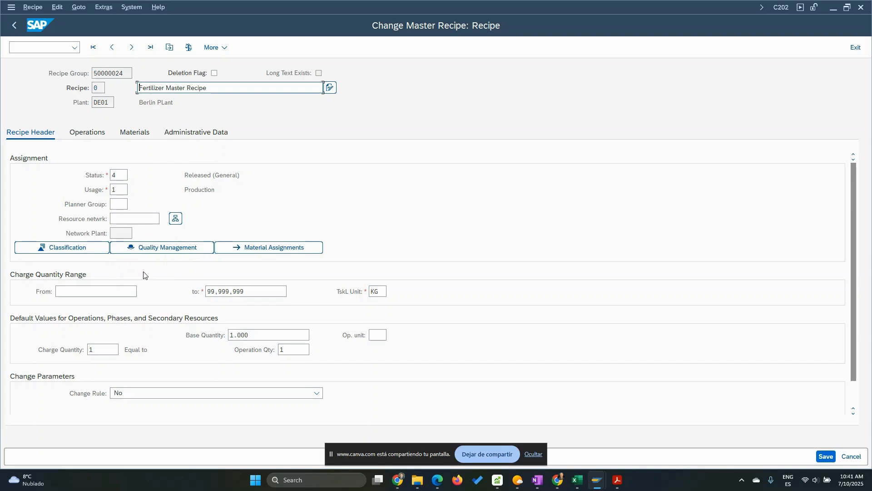
{"action": "left_click", "coordinate": [166, 251]}
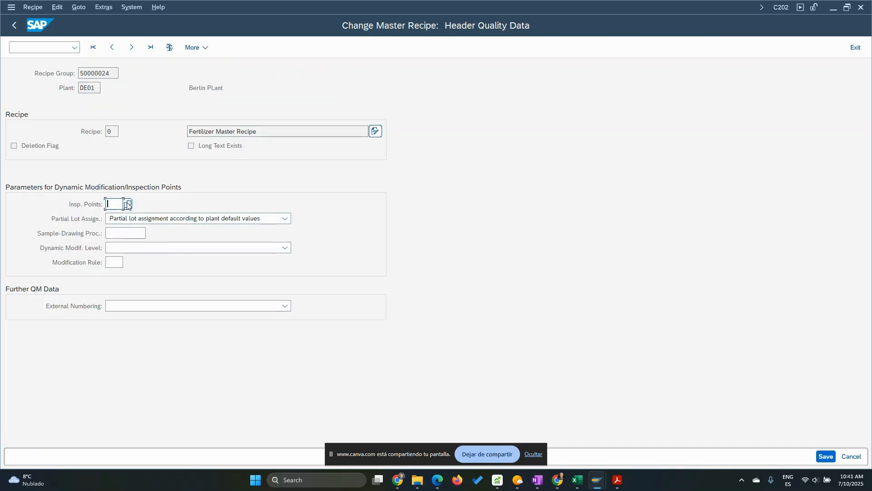
{"action": "left_click", "coordinate": [129, 204]}
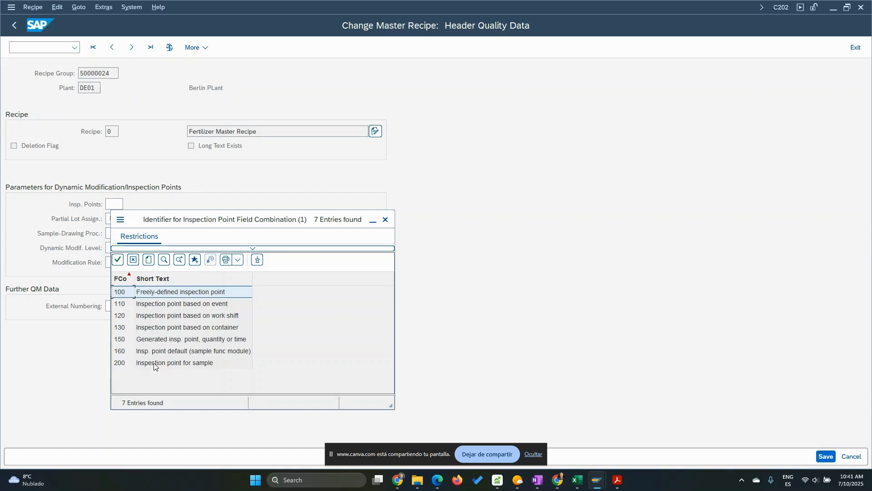
{"action": "double_click", "coordinate": [120, 363]}
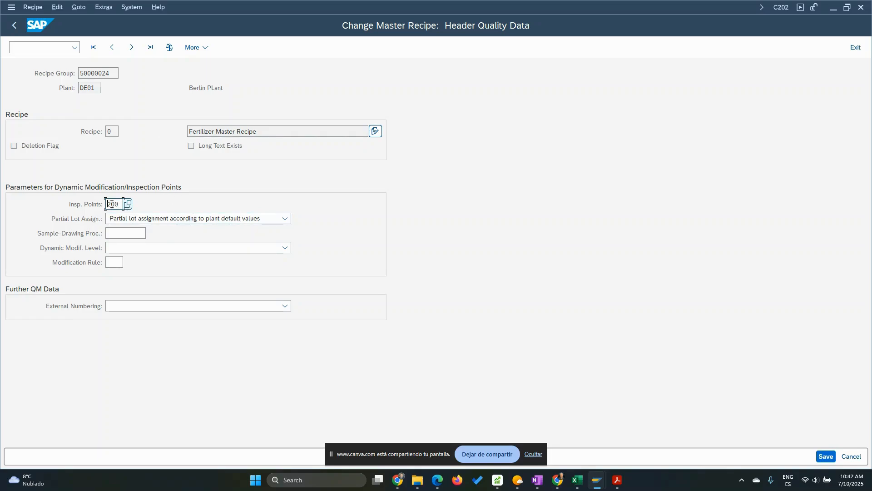
{"action": "left_click", "coordinate": [174, 220]}
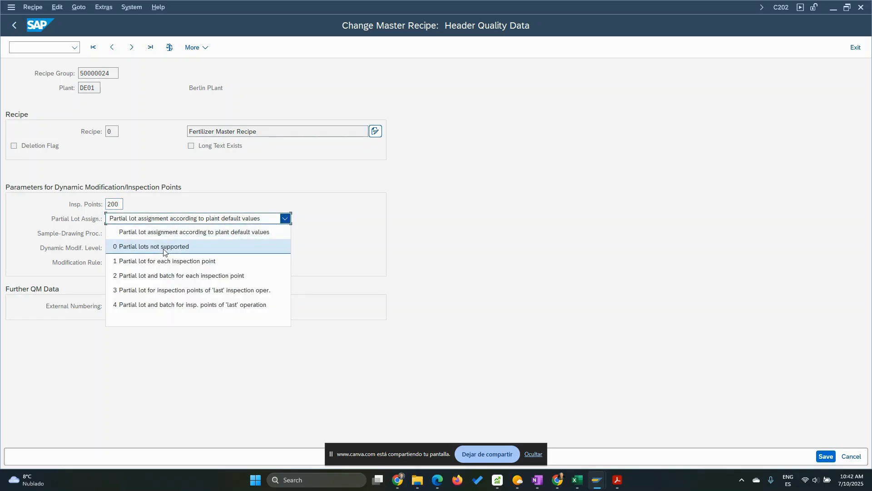
{"action": "left_click", "coordinate": [180, 247]}
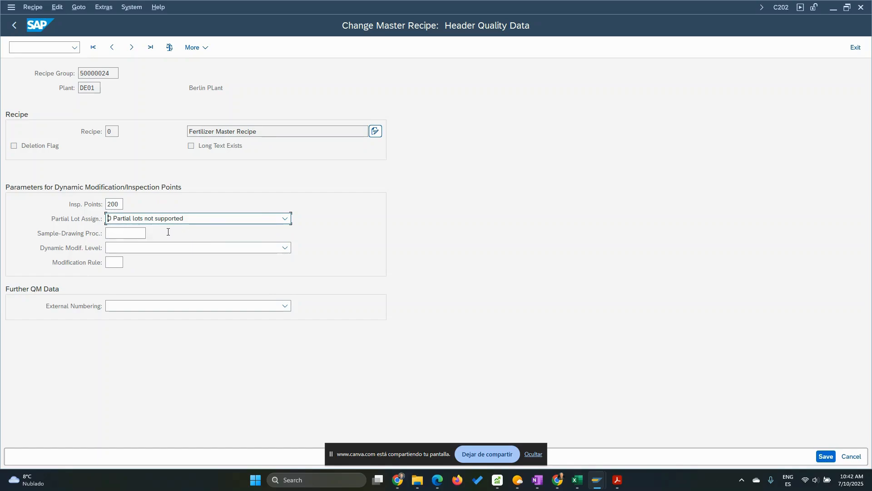
- Enter sample-drawing procedure SDP-IP-H in the header quality data and return to the recipe header
{"action": "left_click", "coordinate": [136, 233]}
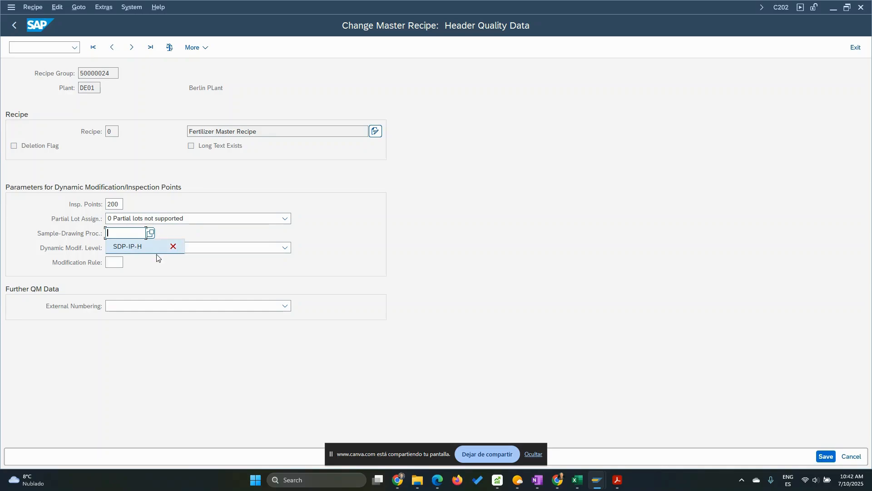
{"action": "left_click", "coordinate": [132, 248]}
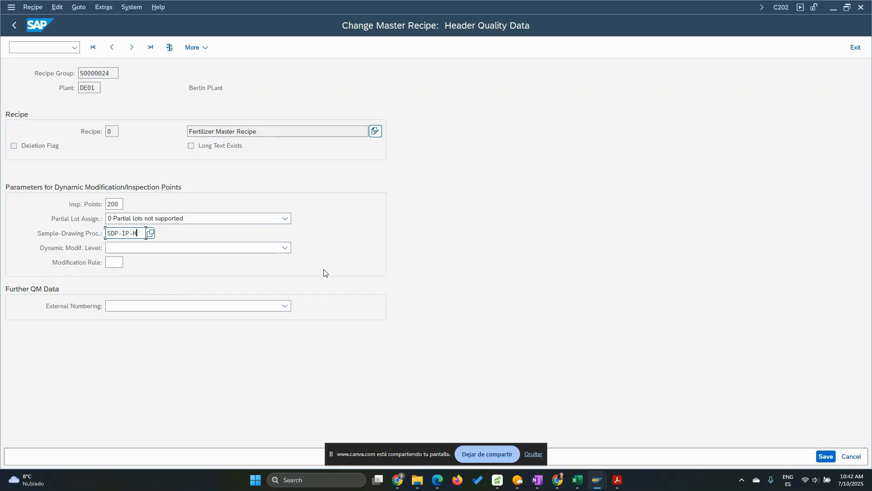
{"action": "key", "text": "Return"}
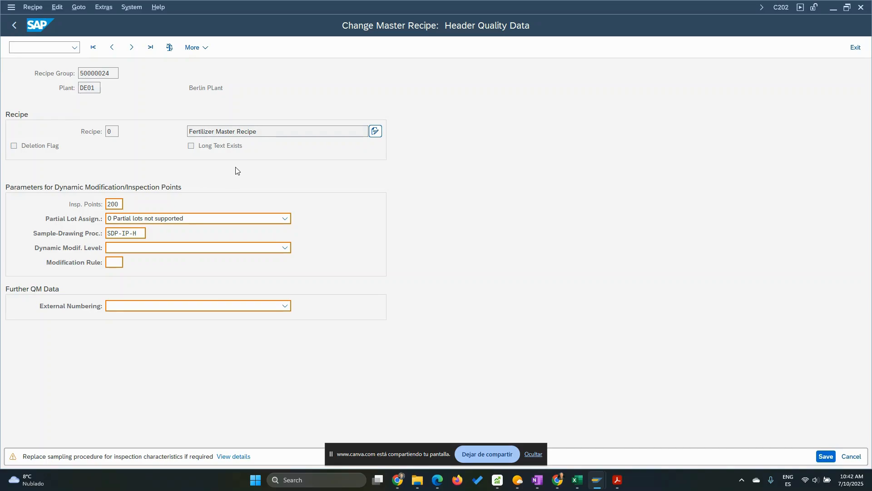
{"action": "key", "text": "Return"}
{"action": "key", "text": "Tab"}
{"action": "key", "text": "Tab"}
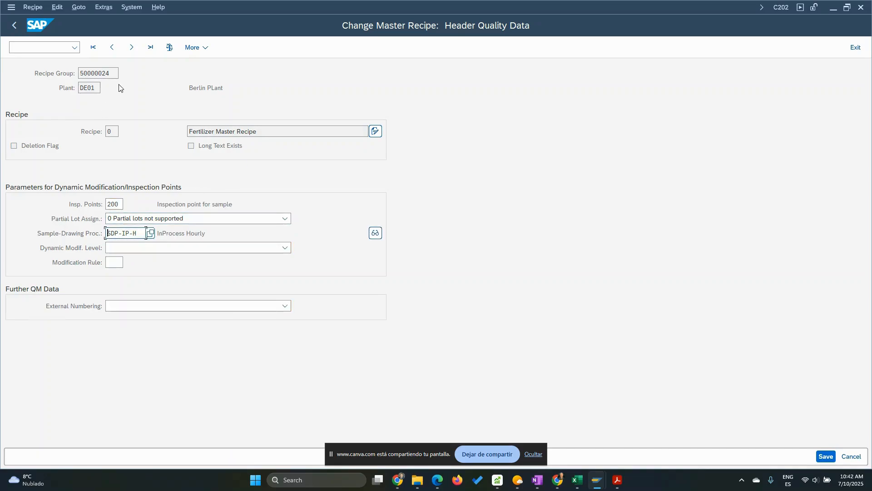
{"action": "left_click", "coordinate": [18, 31]}
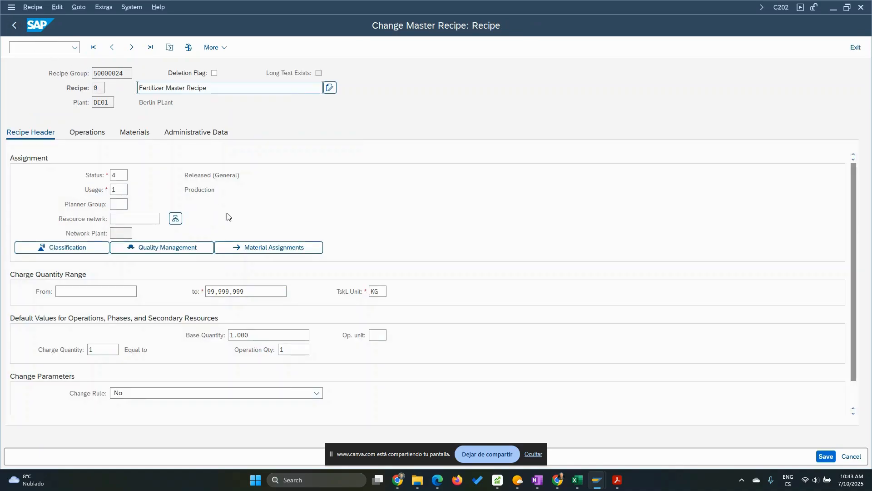
- Change the sampling procedure of phase 0051's Dust Level characteristic to SP_IP_QN and return to the operations
{"action": "left_click", "coordinate": [101, 140]}
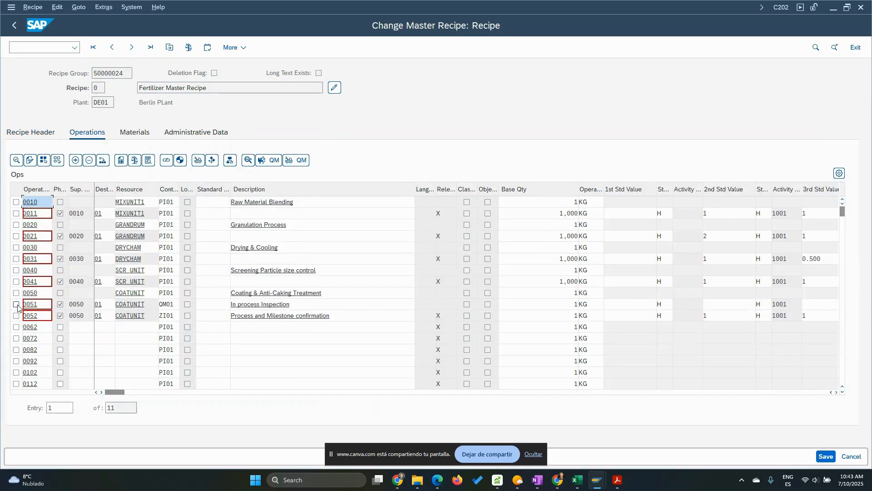
{"action": "left_click", "coordinate": [17, 304]}
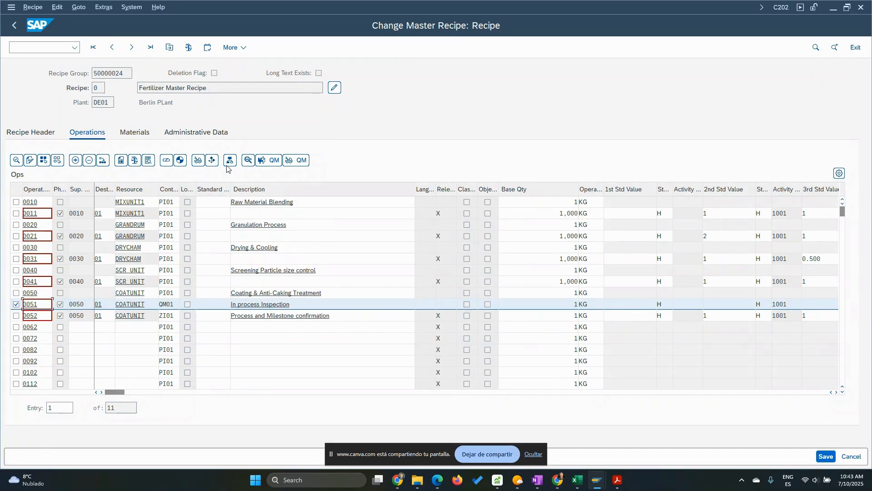
{"action": "left_click", "coordinate": [249, 161]}
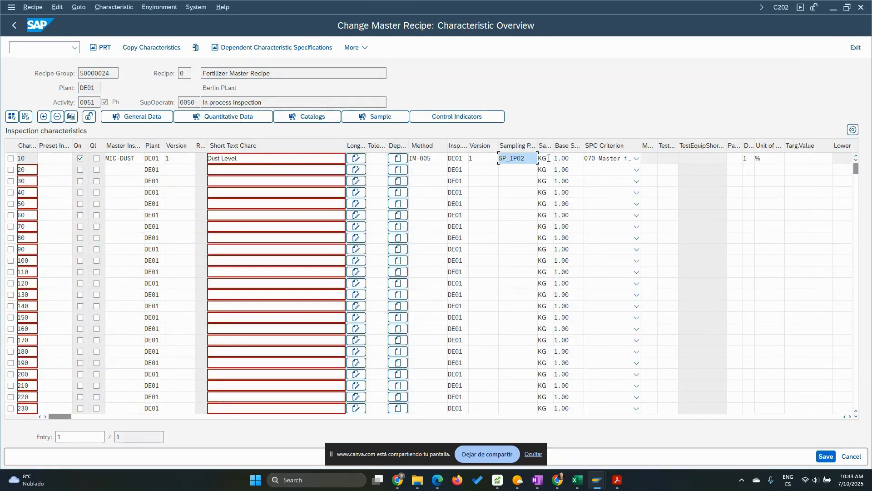
{"action": "left_click", "coordinate": [542, 158]}
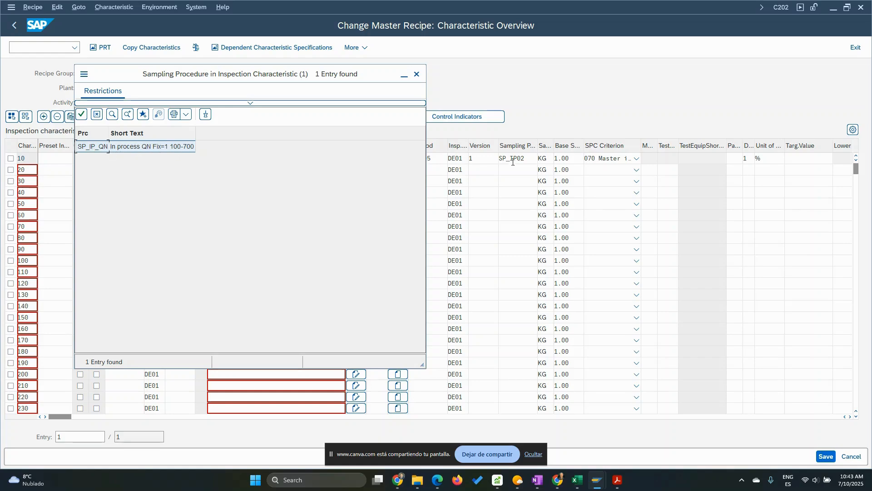
{"action": "double_click", "coordinate": [143, 147]}
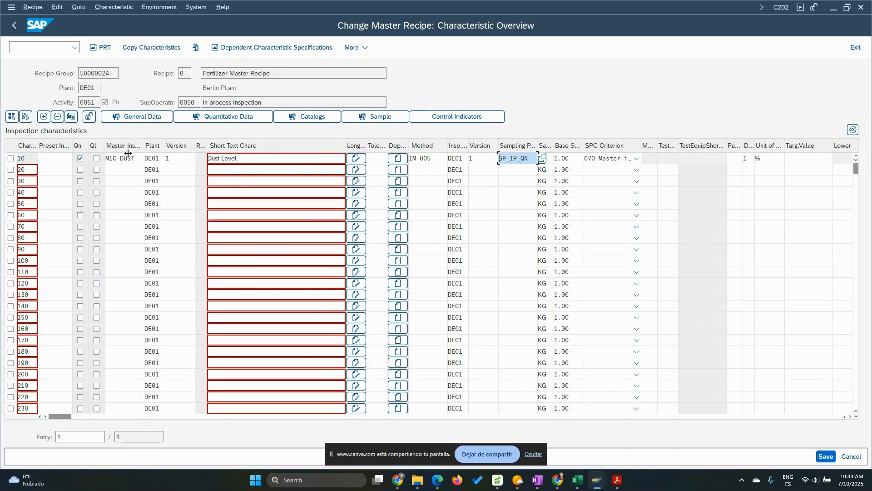
{"action": "left_click", "coordinate": [14, 26]}
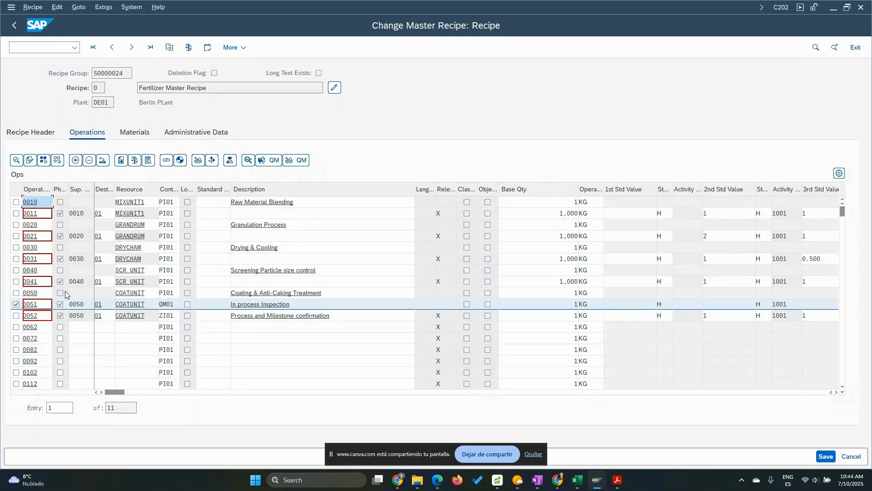
- In phase 0051's quality data, set inspection point completion to 3 Automatic valuation based on insp. point definition and make inspection points time-related
{"action": "left_click", "coordinate": [269, 163]}
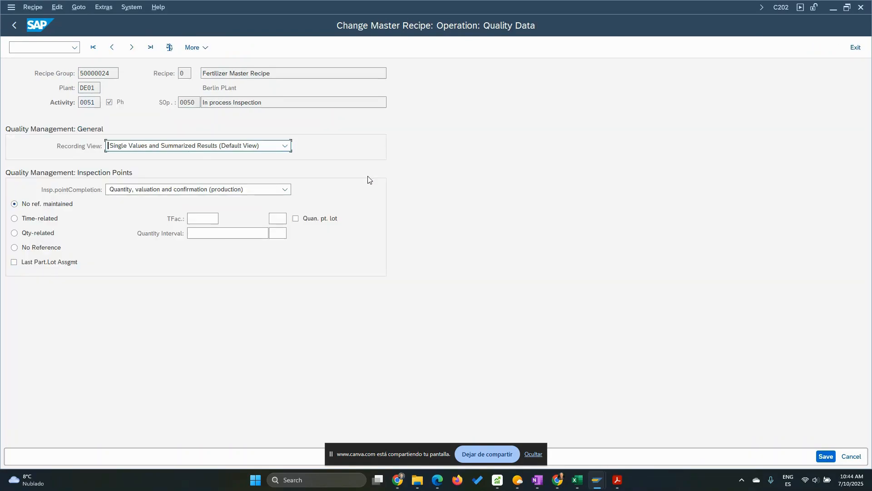
{"action": "left_click", "coordinate": [260, 145]}
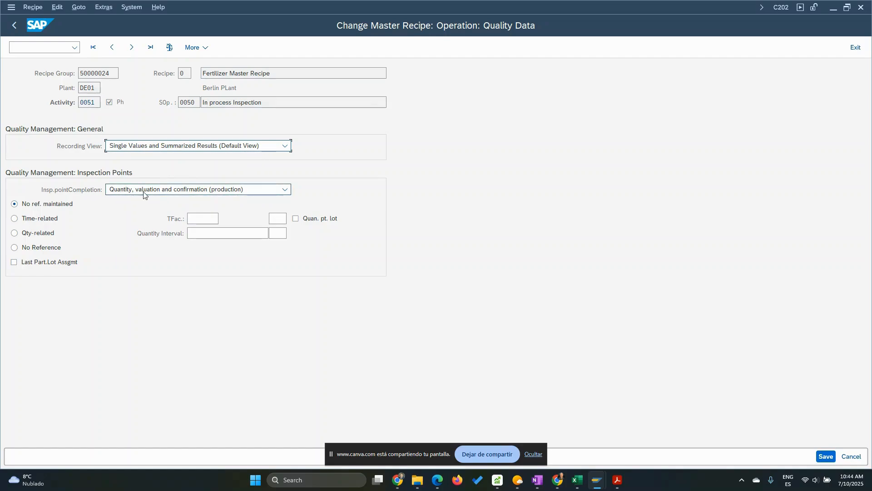
{"action": "left_click", "coordinate": [241, 193]}
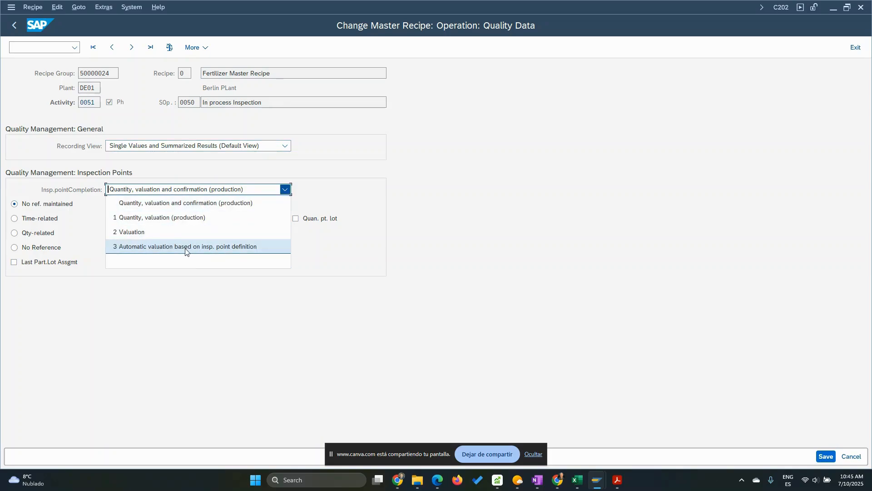
{"action": "left_click", "coordinate": [216, 251]}
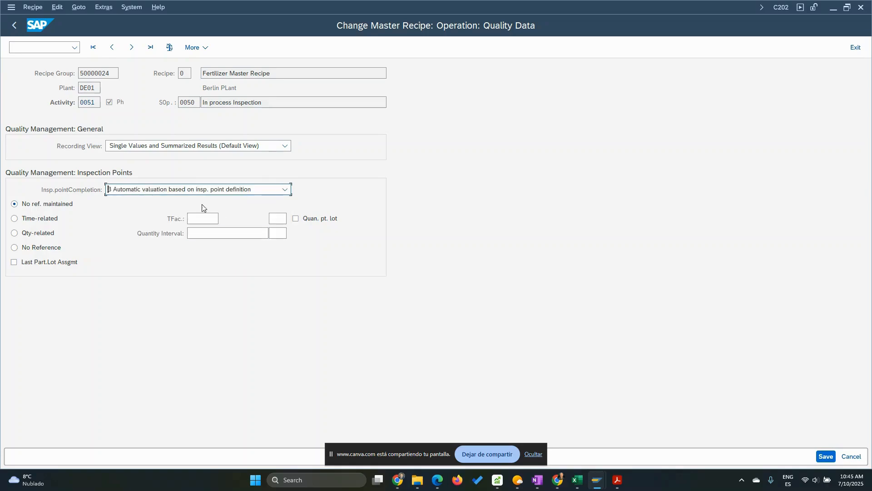
{"action": "left_click", "coordinate": [255, 190]}
{"action": "left_click", "coordinate": [223, 251]}
{"action": "left_click", "coordinate": [14, 220]}
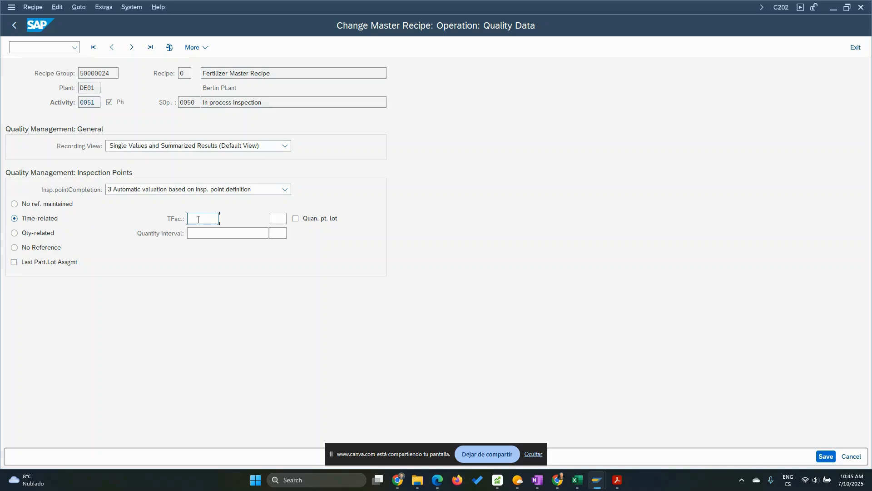
- Set the time factor for phase 0051's time-related inspection points to 1 H and return to the operations
{"action": "type", "text": "60"}
{"action": "double_click", "coordinate": [198, 219]}
{"action": "type", "text": "1"}
{"action": "left_click", "coordinate": [280, 219]}
{"action": "type", "text": "h"}
{"action": "key", "text": "Return"}
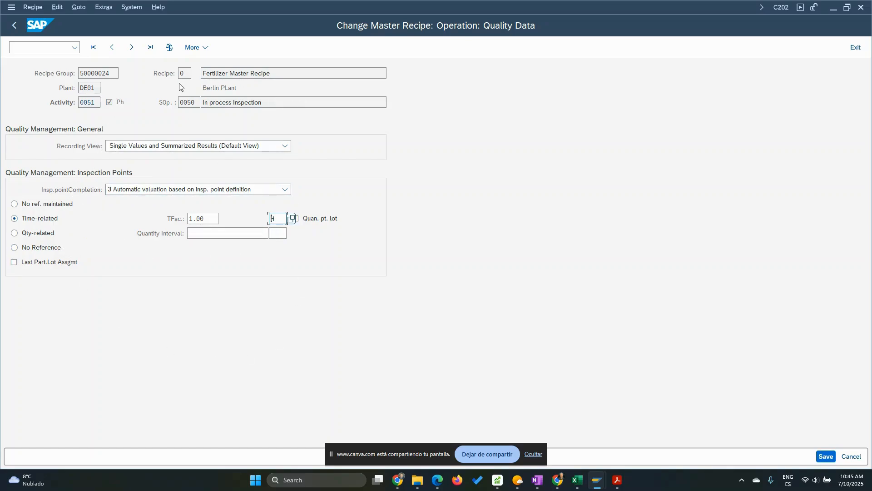
{"action": "left_click", "coordinate": [15, 25]}
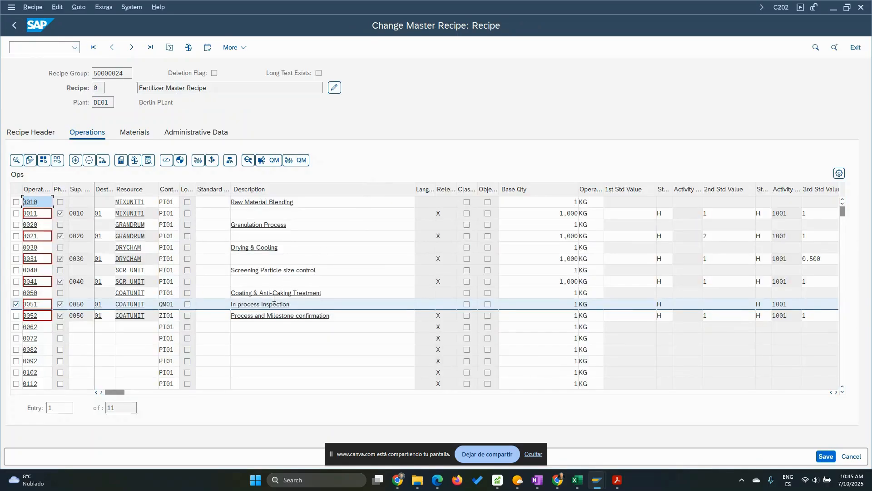
- Review the quality data of the recipe header and phase 0051, and save the master recipe
{"action": "left_click", "coordinate": [40, 134]}
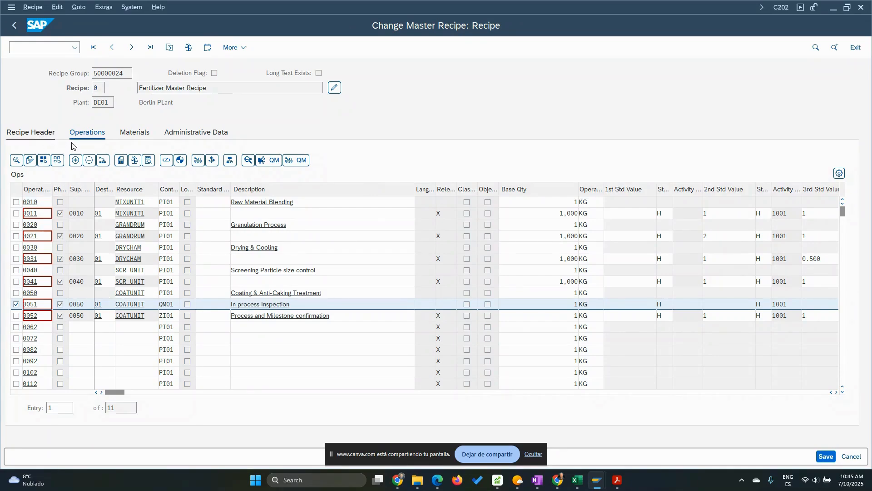
{"action": "left_click", "coordinate": [192, 248]}
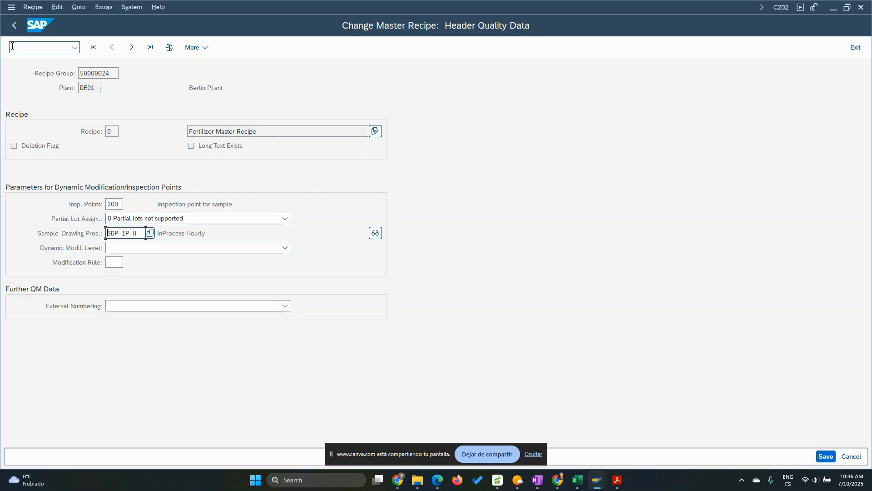
{"action": "left_click", "coordinate": [14, 25]}
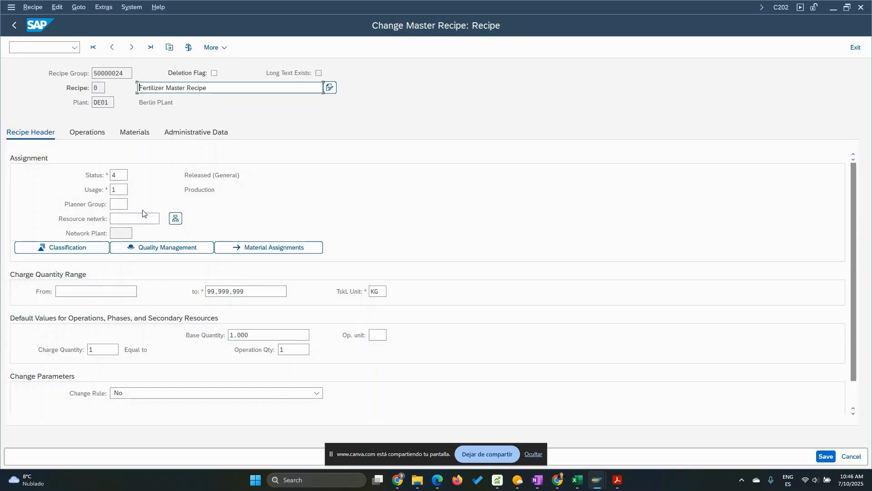
{"action": "left_click", "coordinate": [96, 135]}
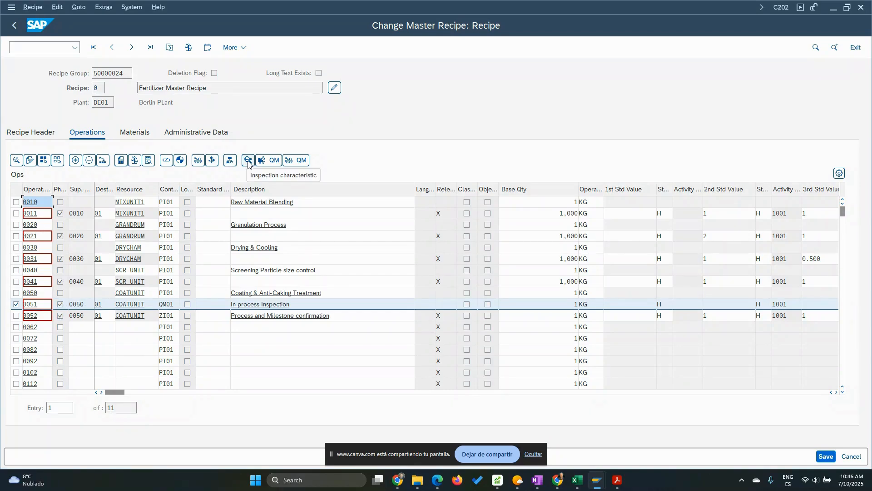
{"action": "left_click", "coordinate": [272, 162]}
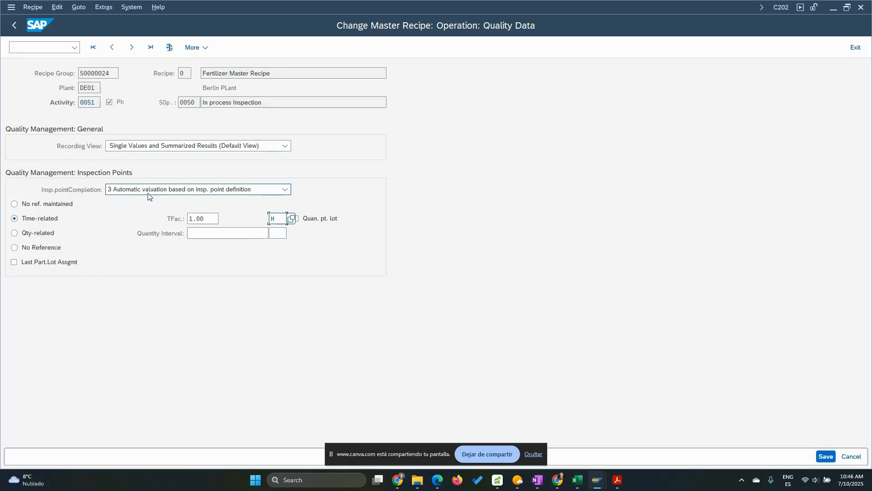
{"action": "left_click", "coordinate": [824, 455]}
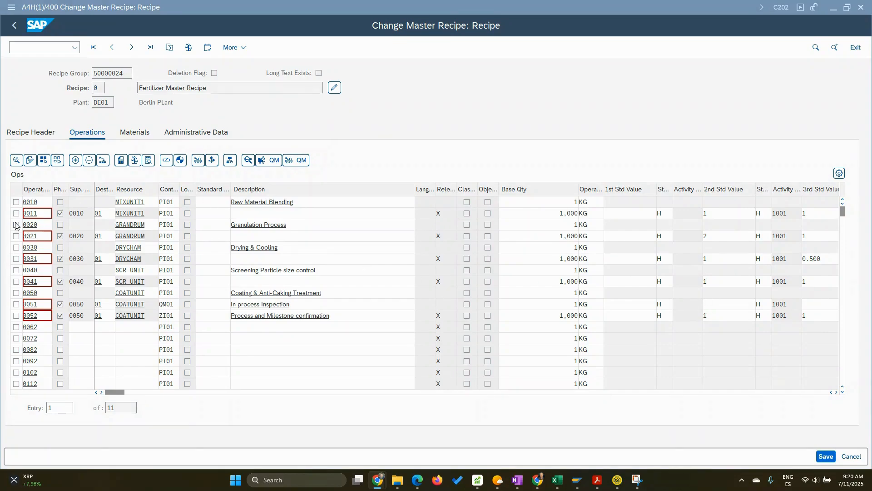
- Generate FS successor relationships for all phases and view them in the operation graphic
{"action": "left_click", "coordinate": [181, 161]}
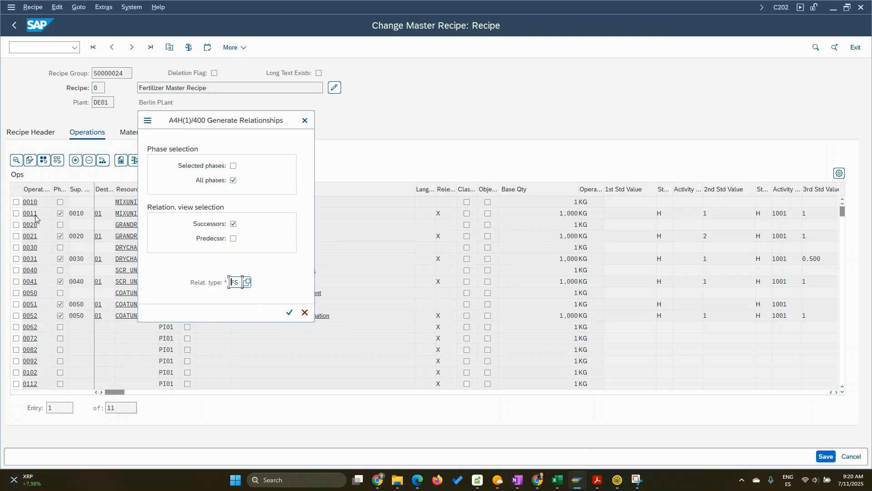
{"action": "left_click", "coordinate": [289, 313]}
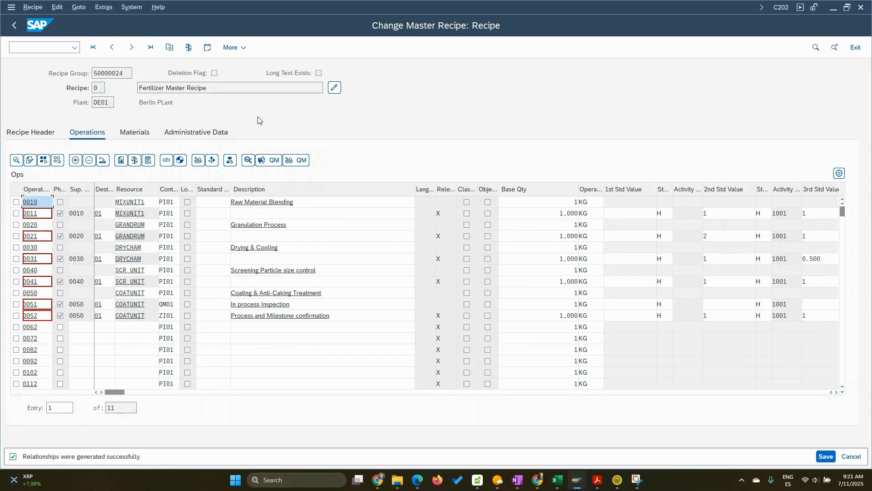
{"action": "left_click", "coordinate": [78, 10]}
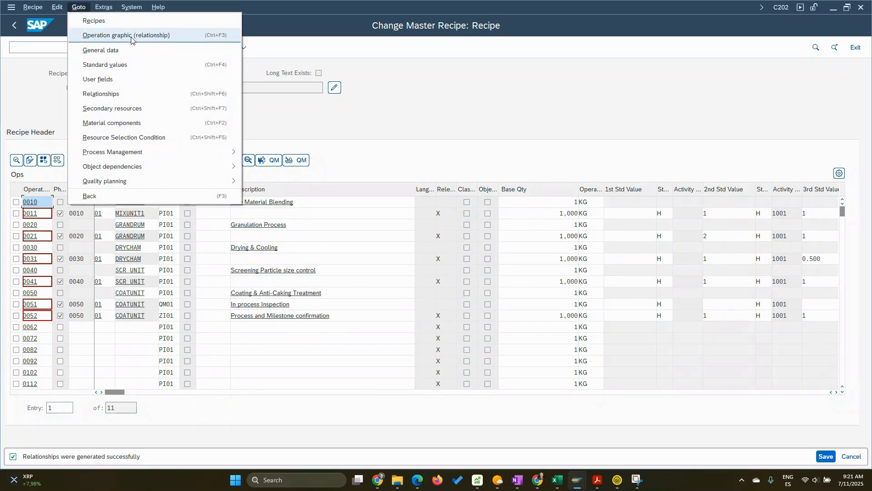
{"action": "left_click", "coordinate": [148, 40]}
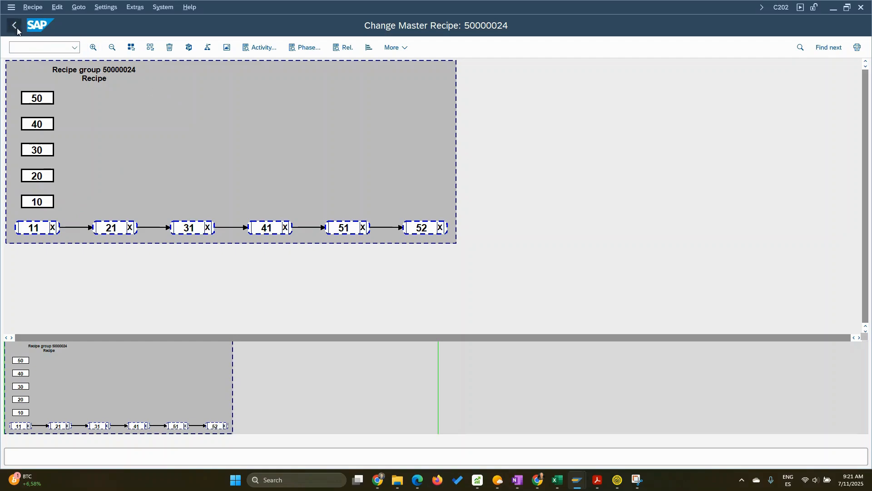
{"action": "left_click", "coordinate": [233, 117]}
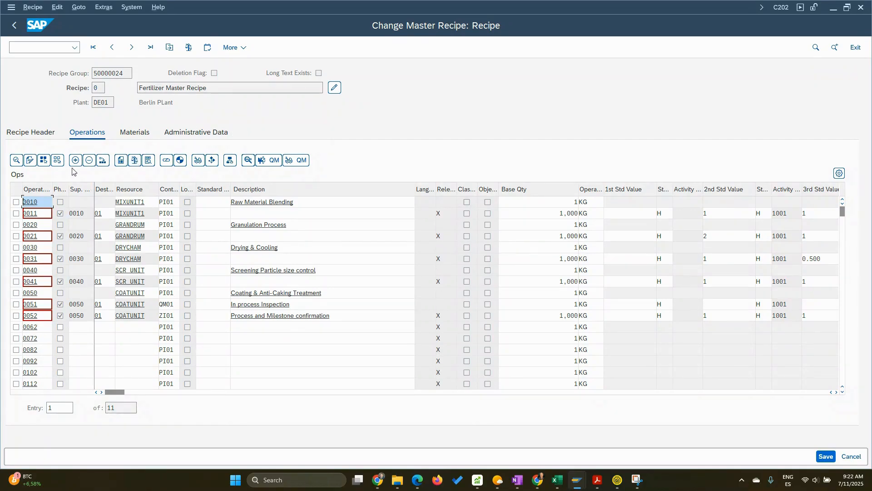
- Check the master recipe for consistency, examine the message log, and return to the operations
{"action": "left_click", "coordinate": [189, 48]}
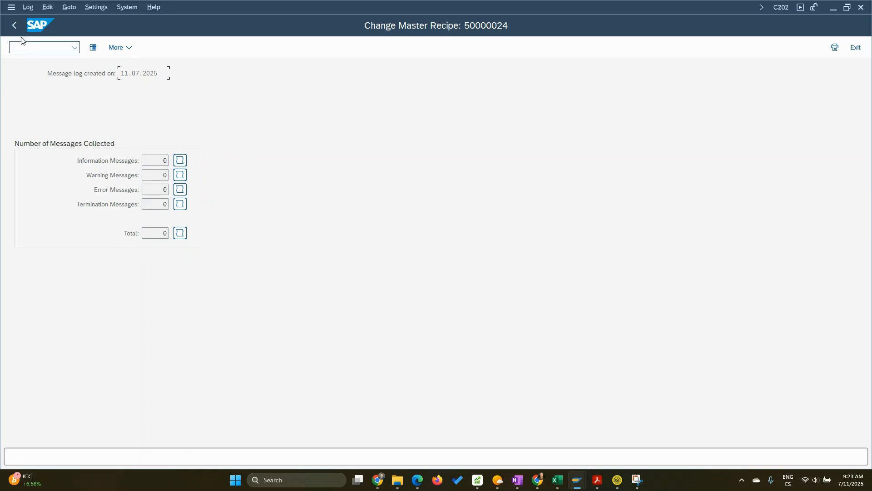
{"action": "left_click", "coordinate": [13, 25]}
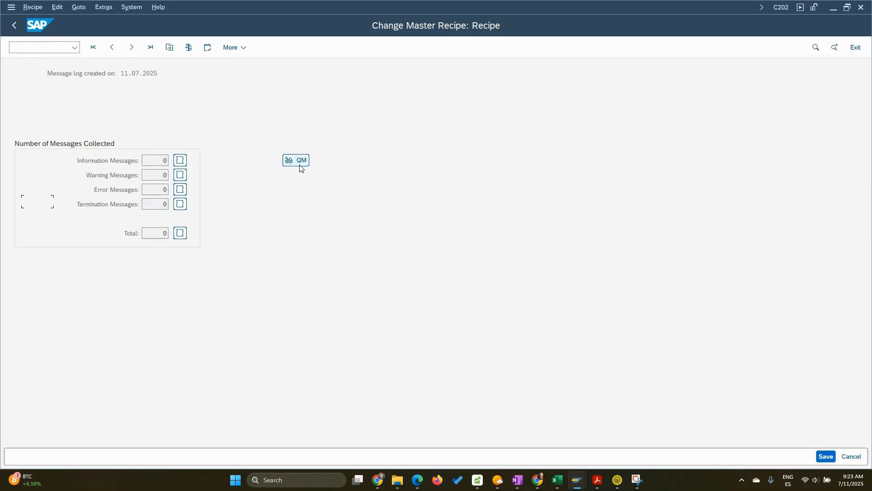